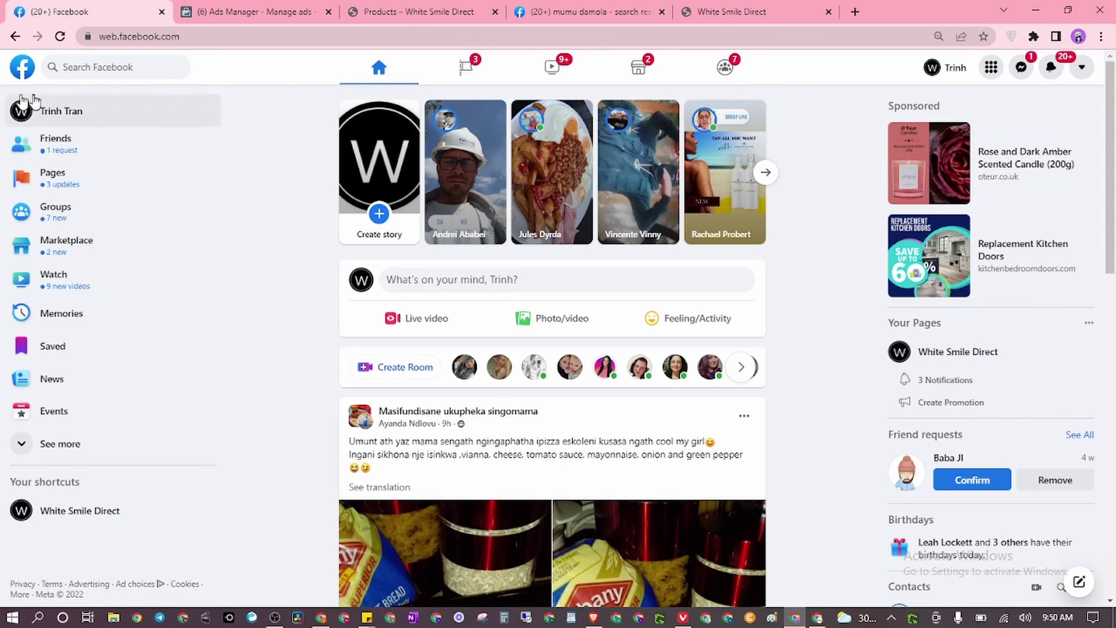
Step: Open the White Smile Direct page from the shortcuts and go to its Page settings
left_click(115, 511)
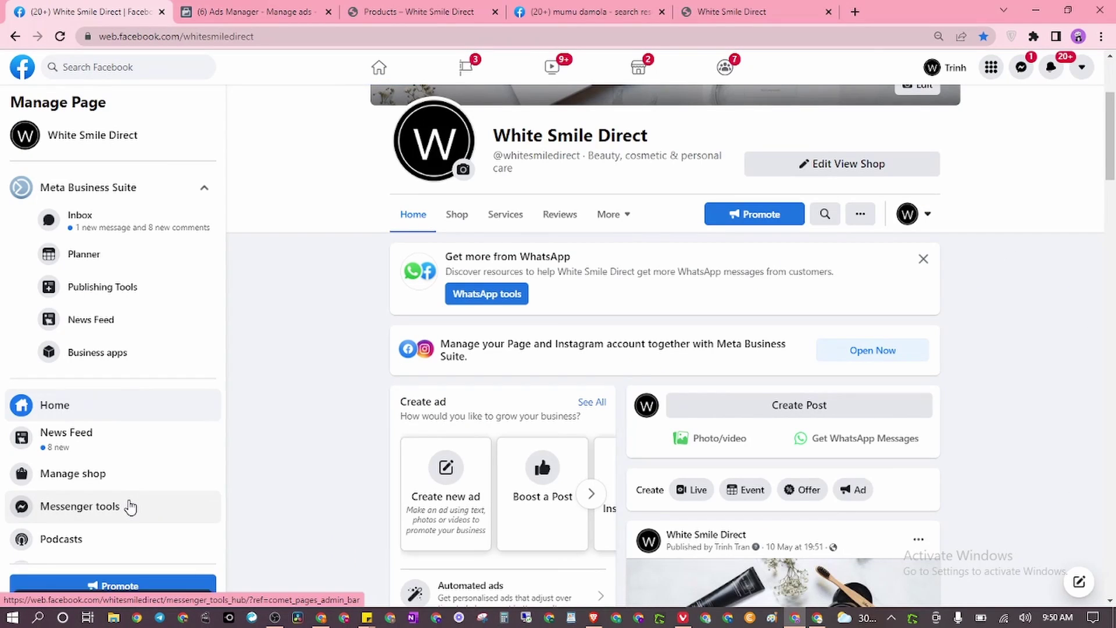
left_click(265, 268)
left_click(277, 245)
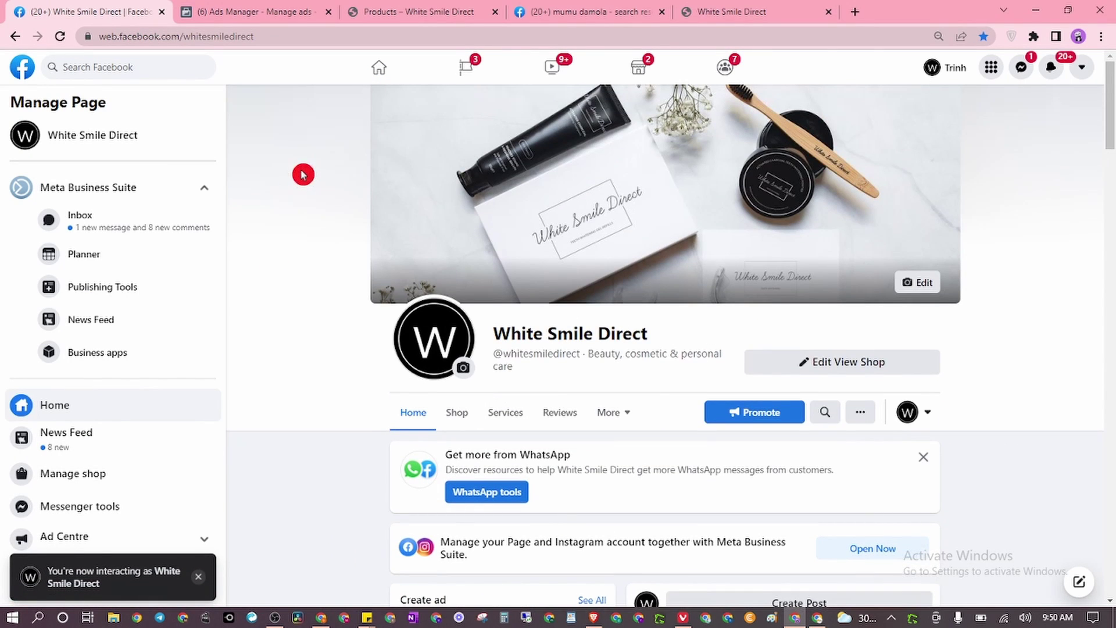
scroll(306, 199, "down", 3)
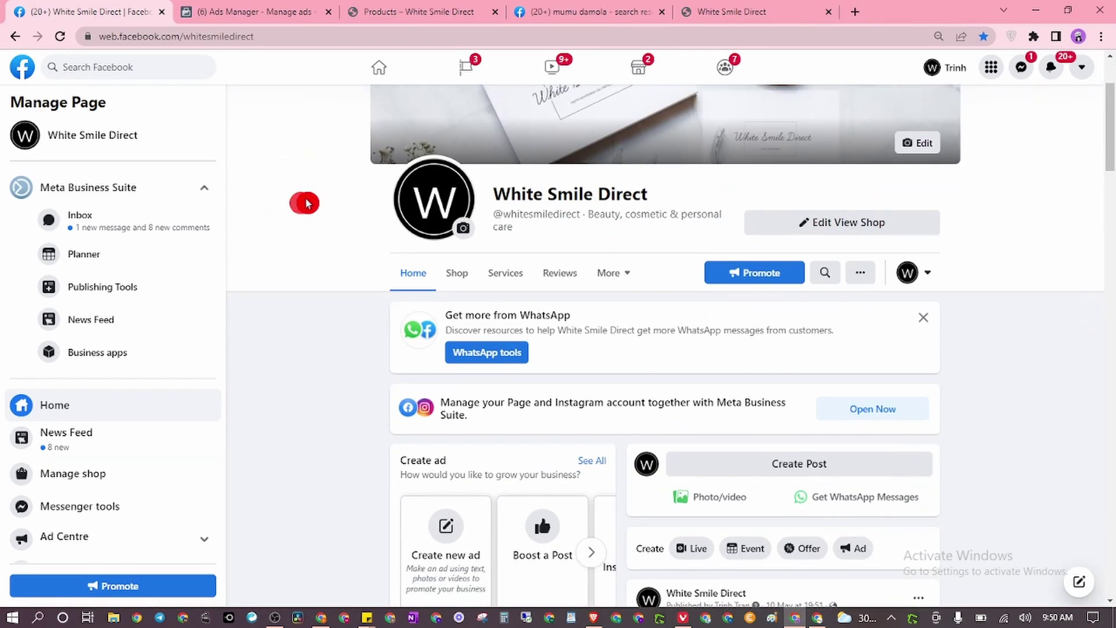
scroll(310, 202, "up", 3)
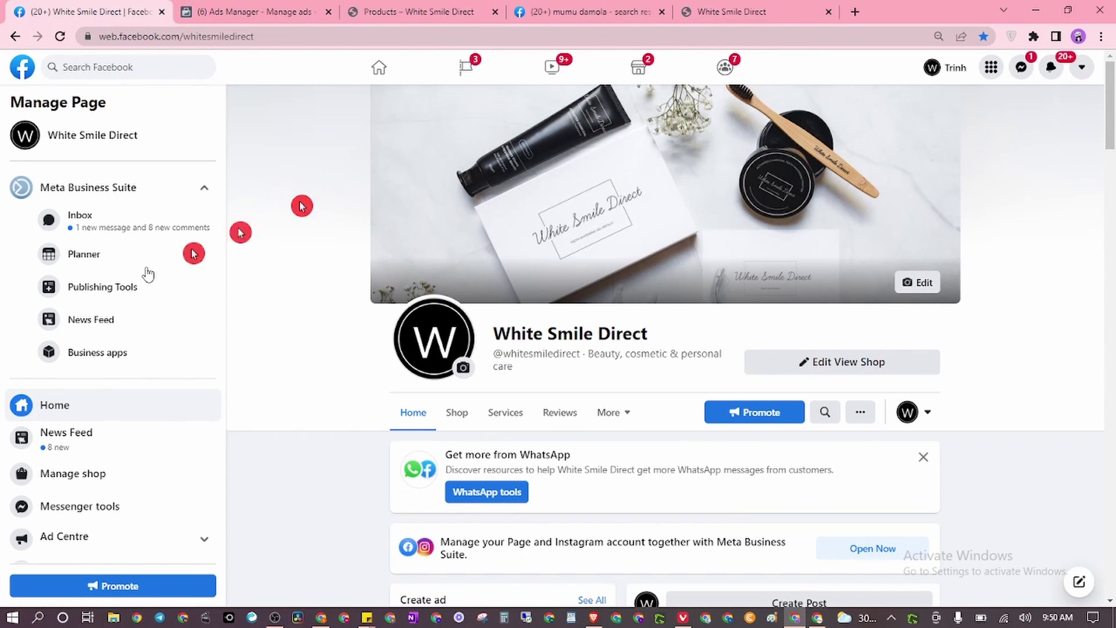
scroll(98, 232, "down", 5)
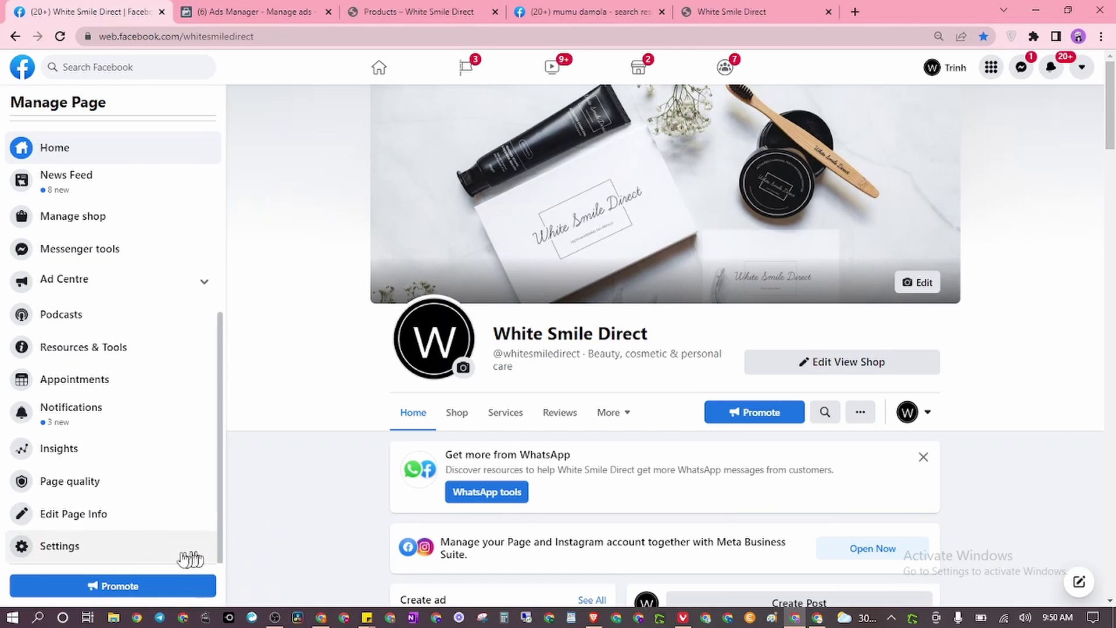
left_click(114, 549)
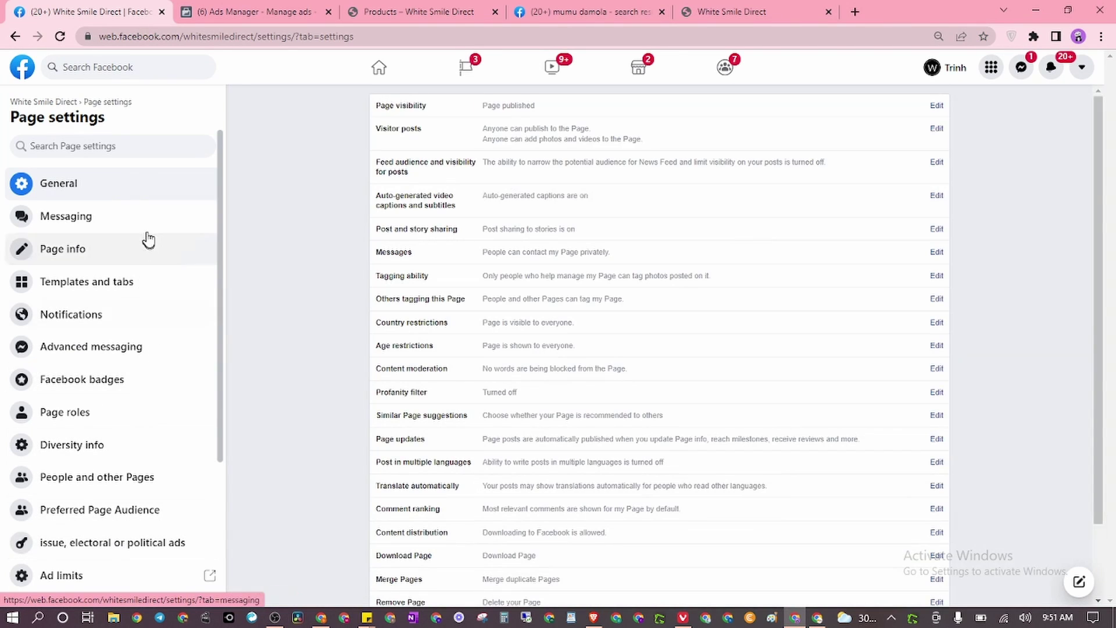
Step: Open the Page roles settings and review the sections for assigning roles, the Page owner and existing roles
scroll(164, 215, "down", 3)
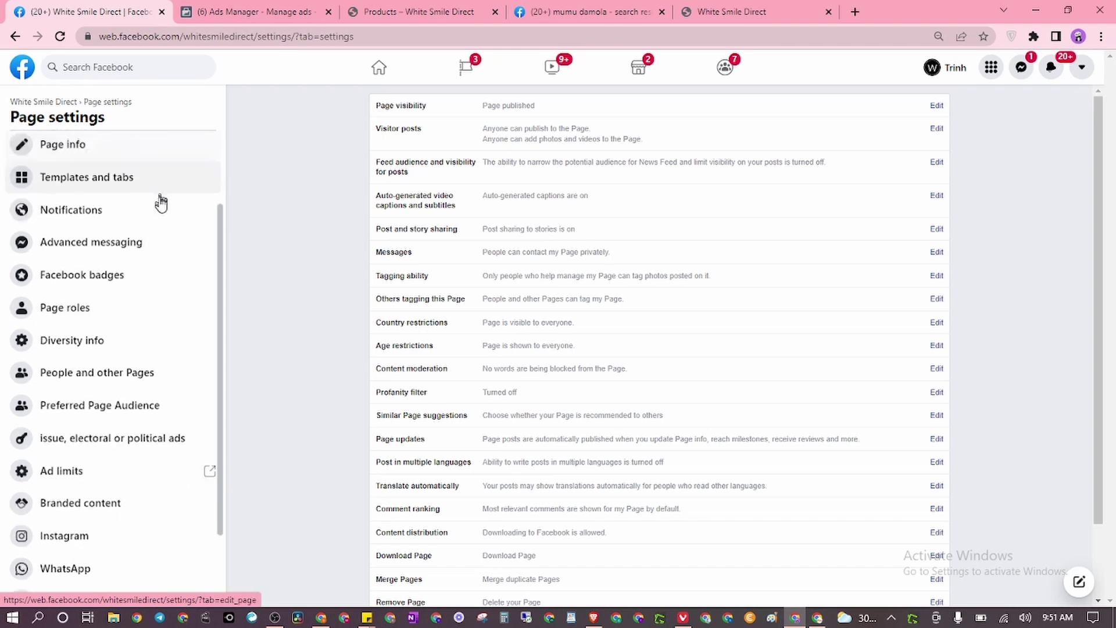
scroll(155, 207, "down", 1)
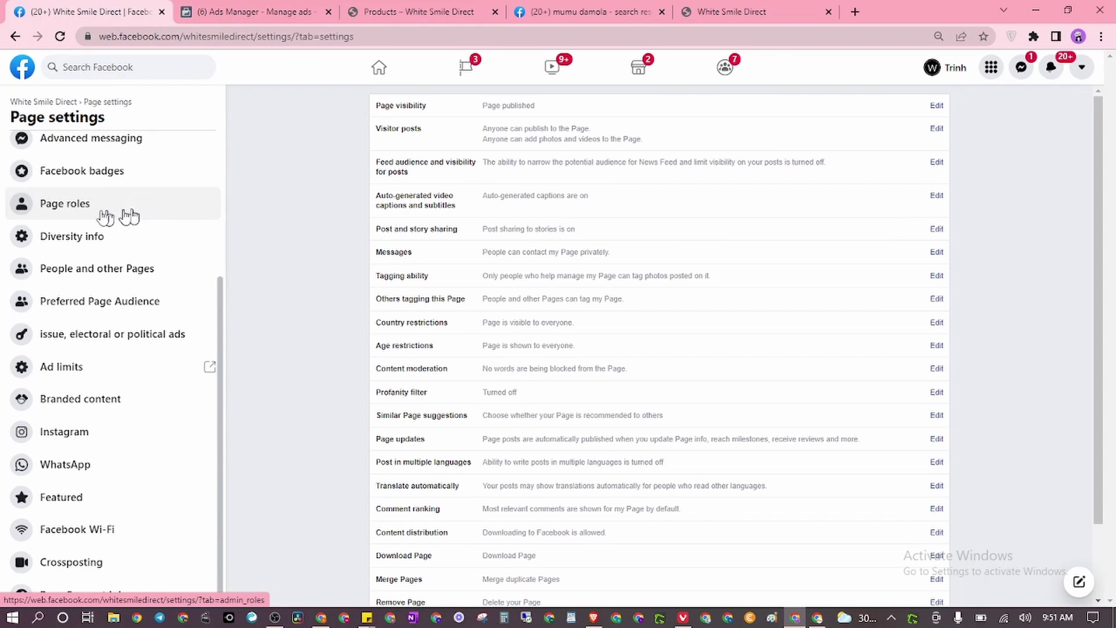
left_click(71, 208)
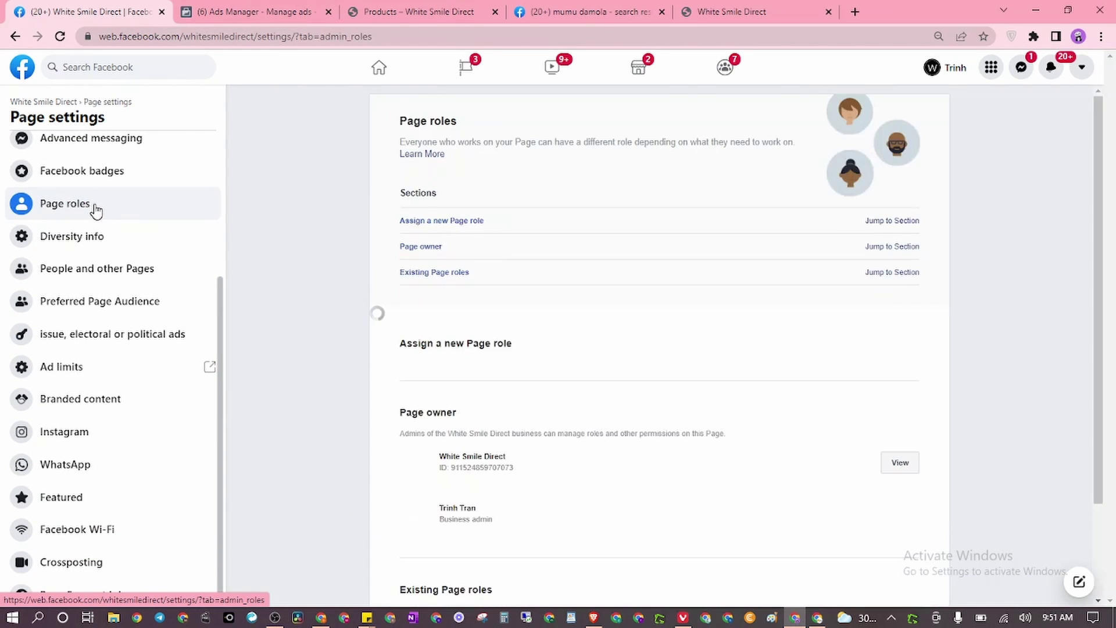
left_click(428, 219)
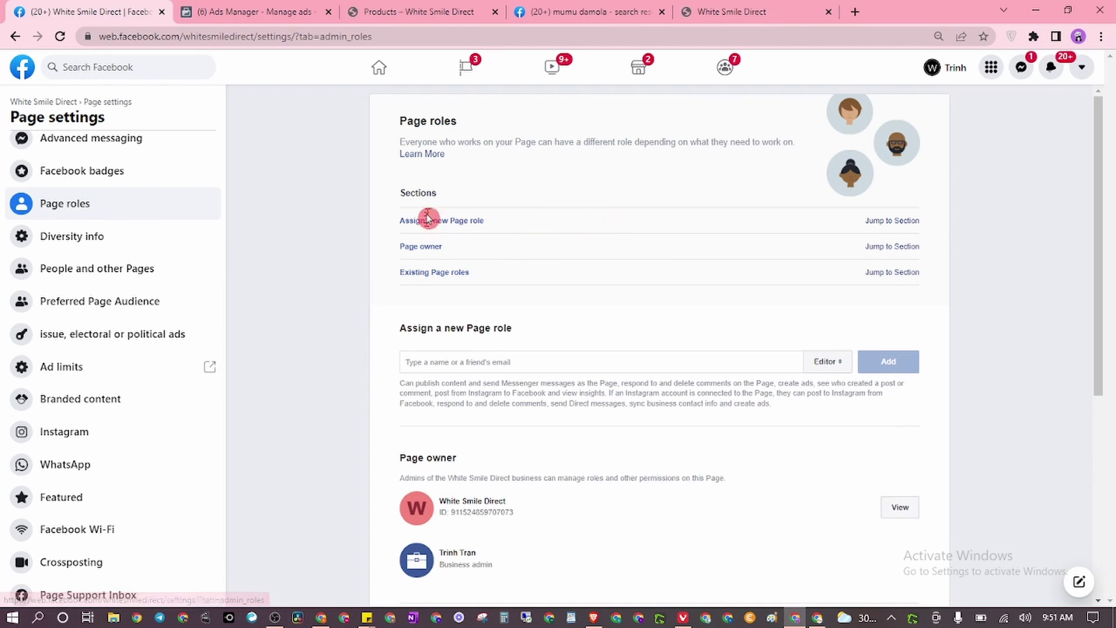
left_click(438, 192)
scroll(511, 189, "down", 1)
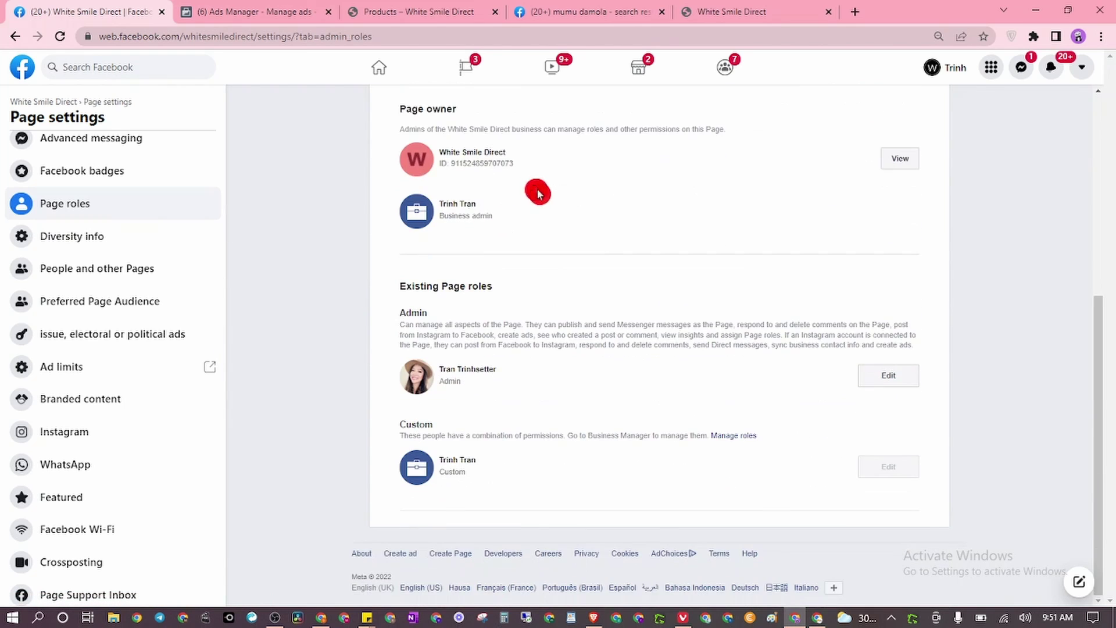
scroll(535, 192, "up", 4)
scroll(599, 328, "up", 3)
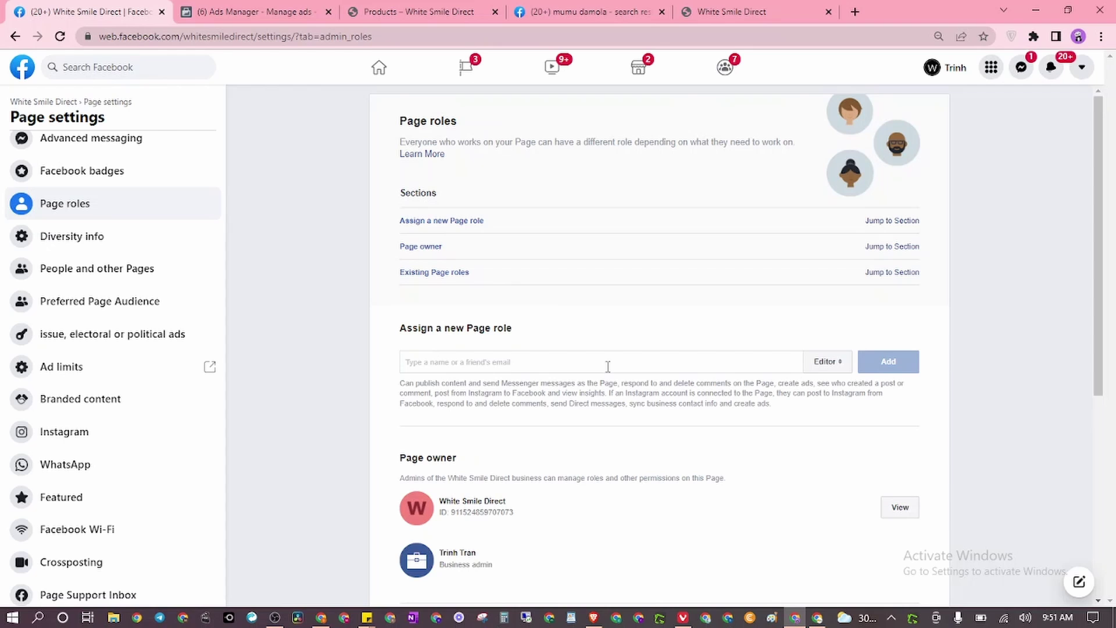
Step: Switch to the browser window of the second Facebook account and copy the URL of its profile
left_click(633, 12)
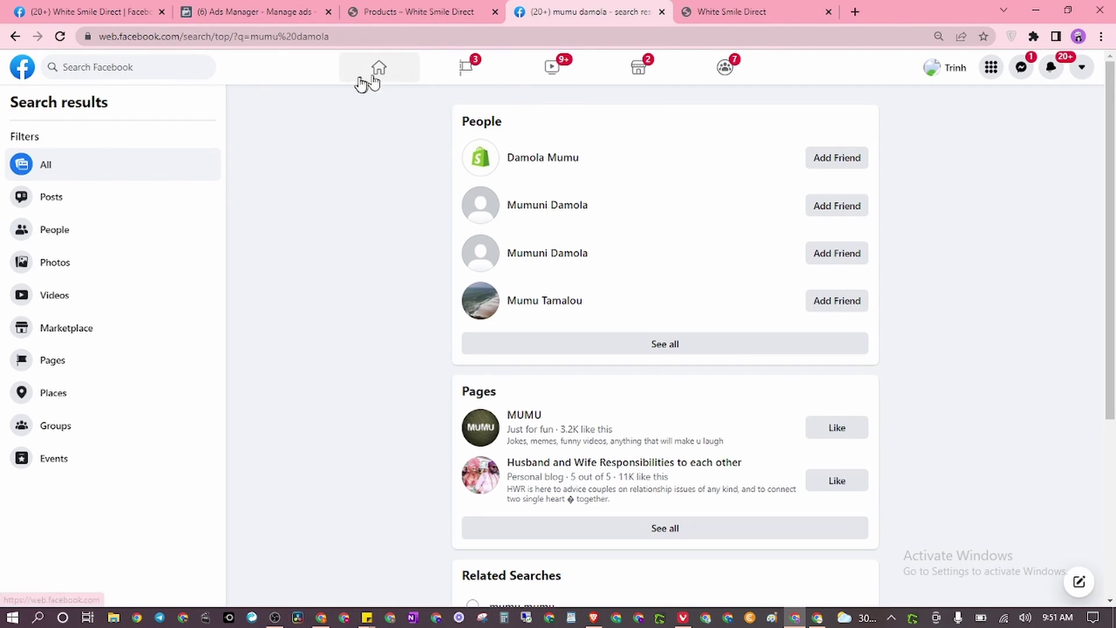
left_click(188, 68)
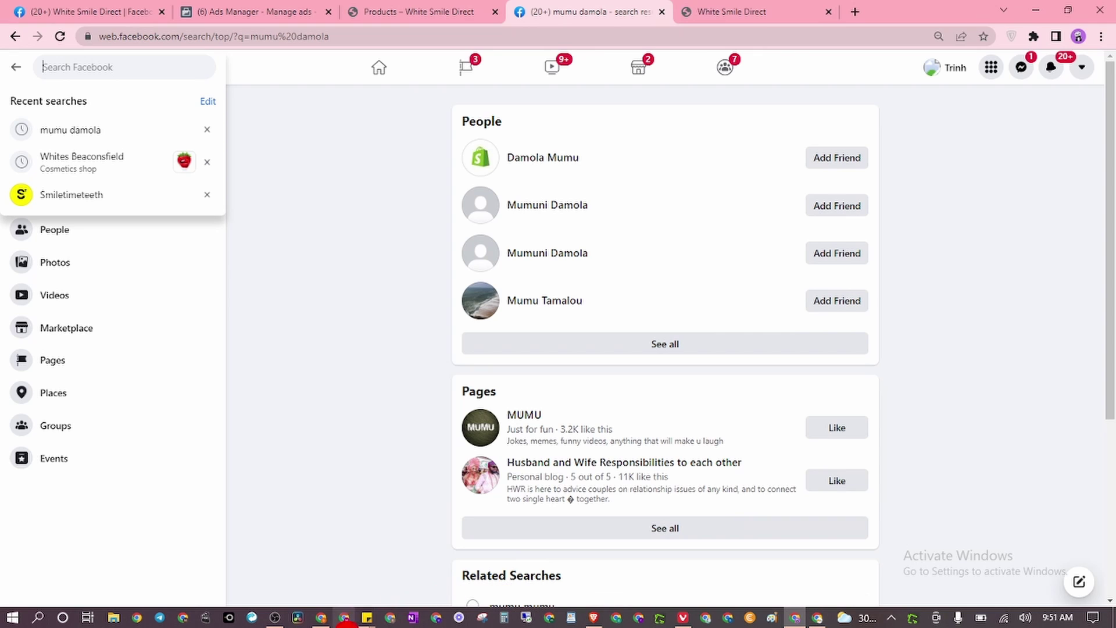
left_click(321, 617)
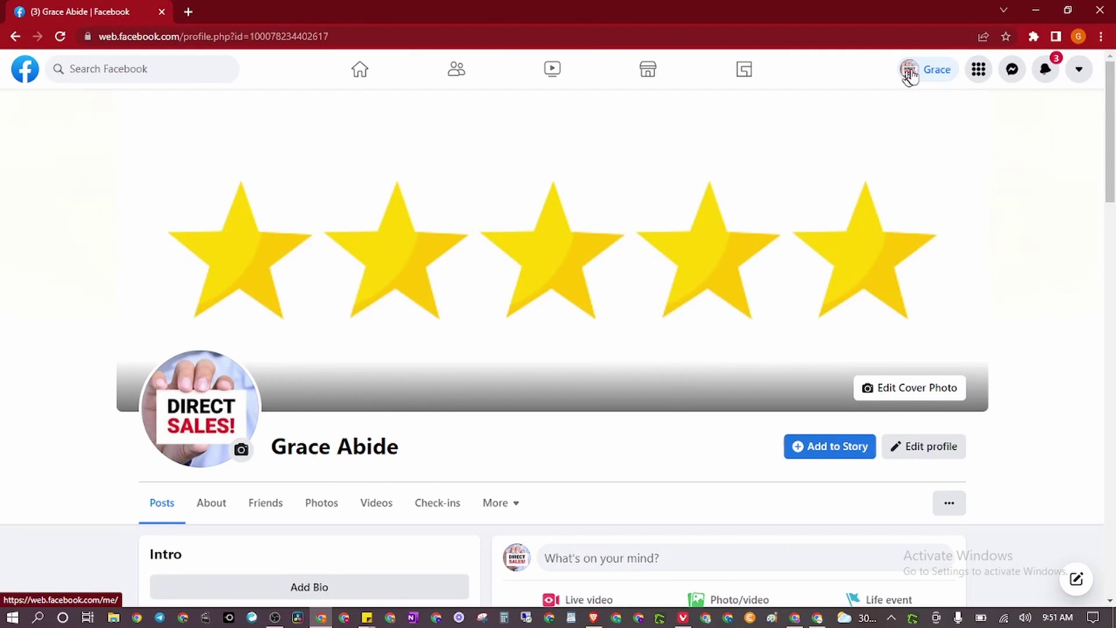
scroll(456, 411, "down", 5)
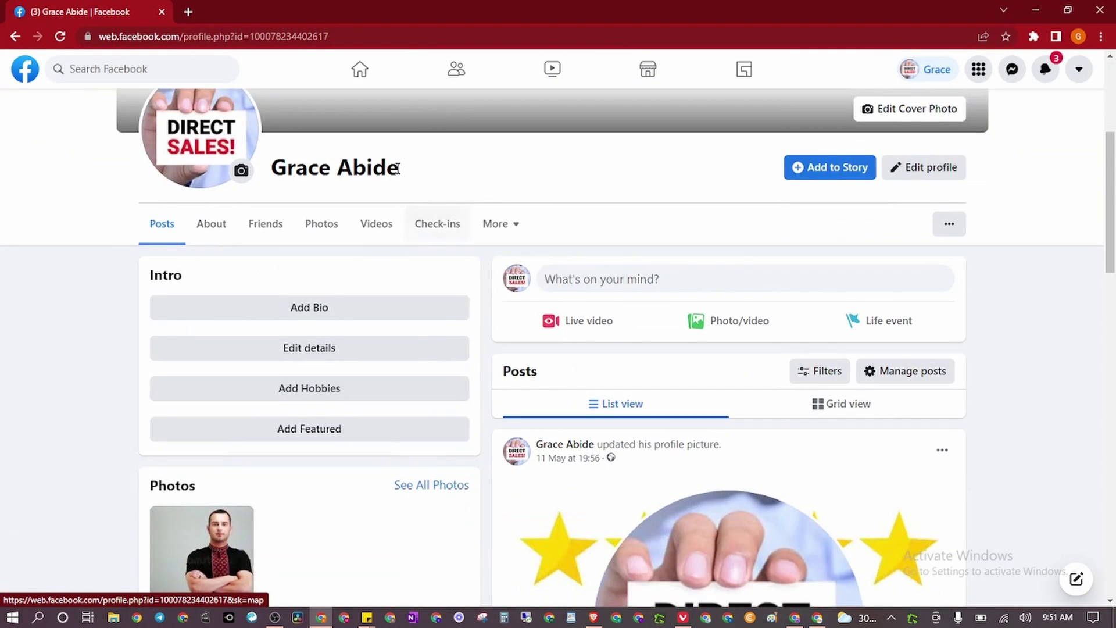
left_click_drag(399, 169, 271, 169)
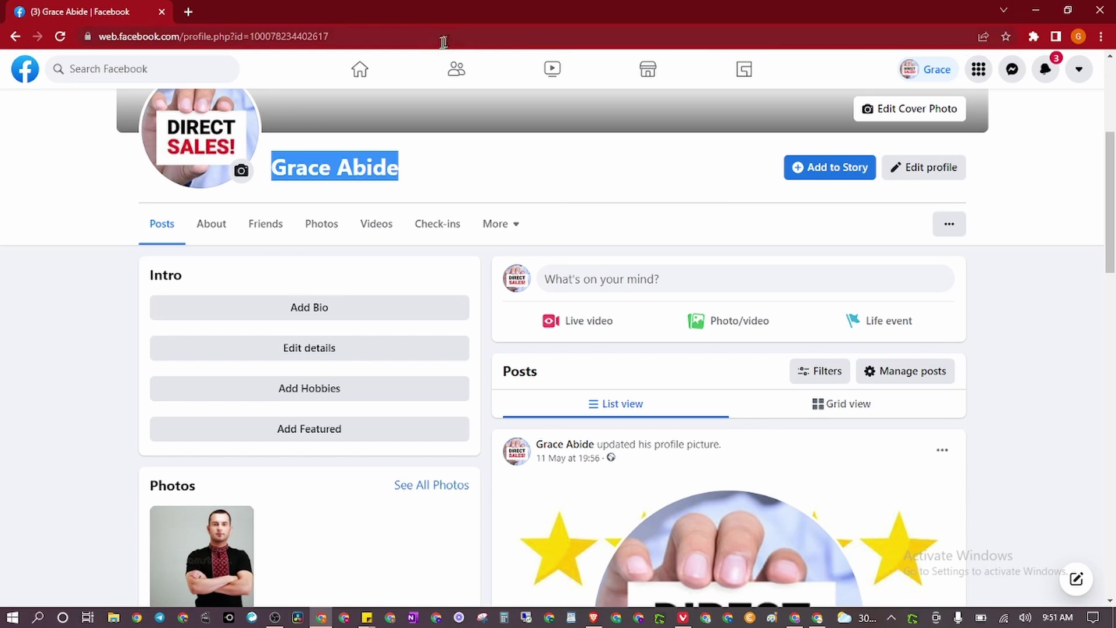
left_click(416, 38)
key("ctrl+c")
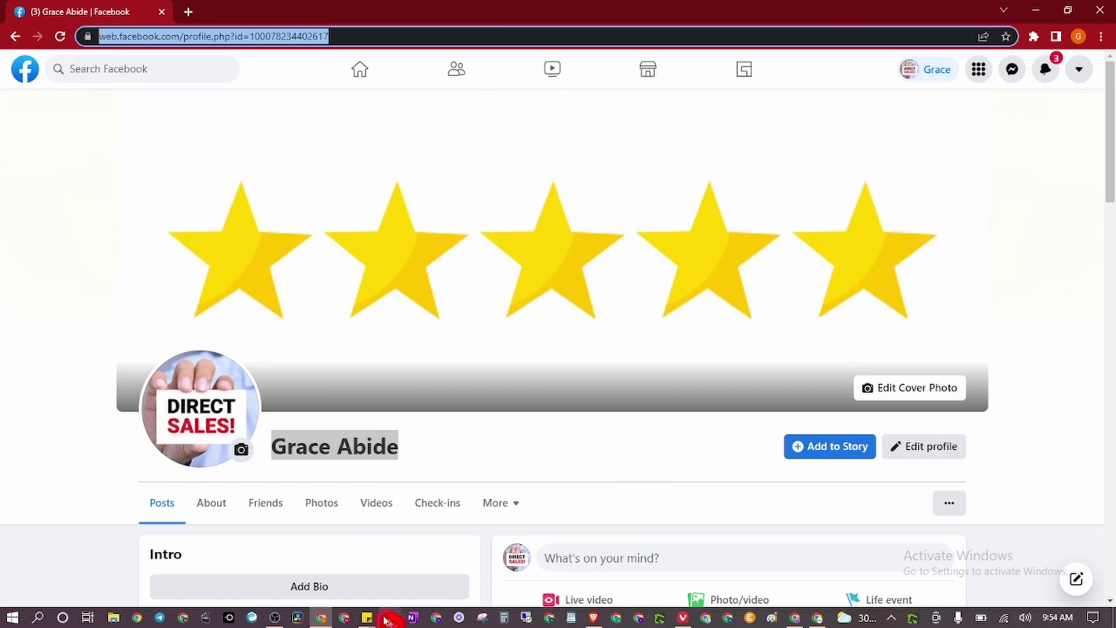
Step: Open the copied profile URL in a new tab of the page admin's browser and send a friend request
left_click(795, 617)
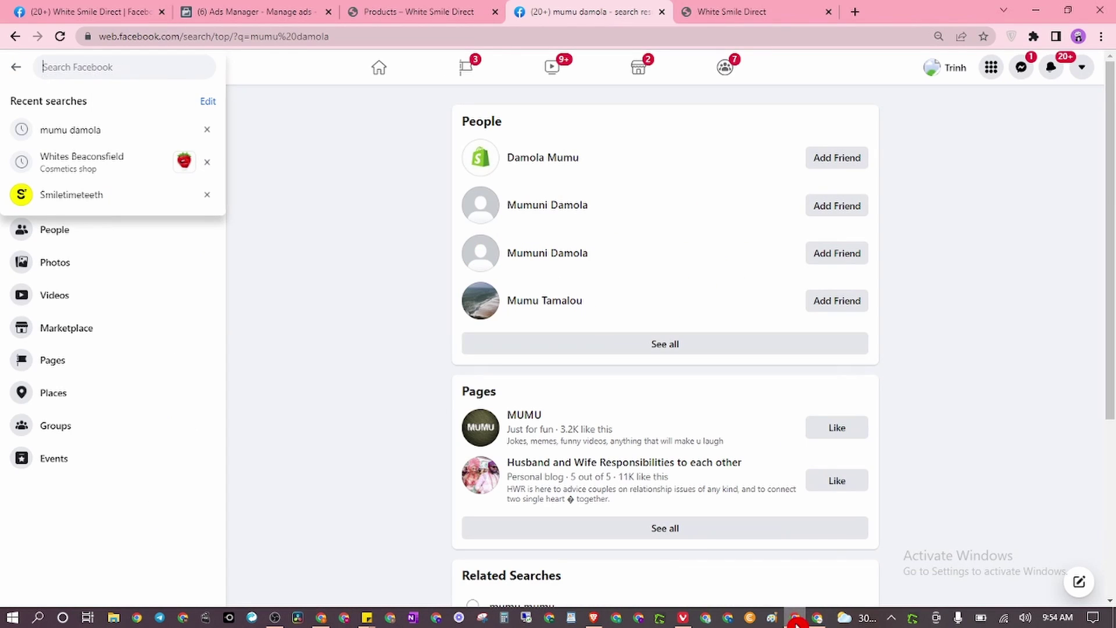
left_click(854, 11)
key("ctrl+v")
key("Return")
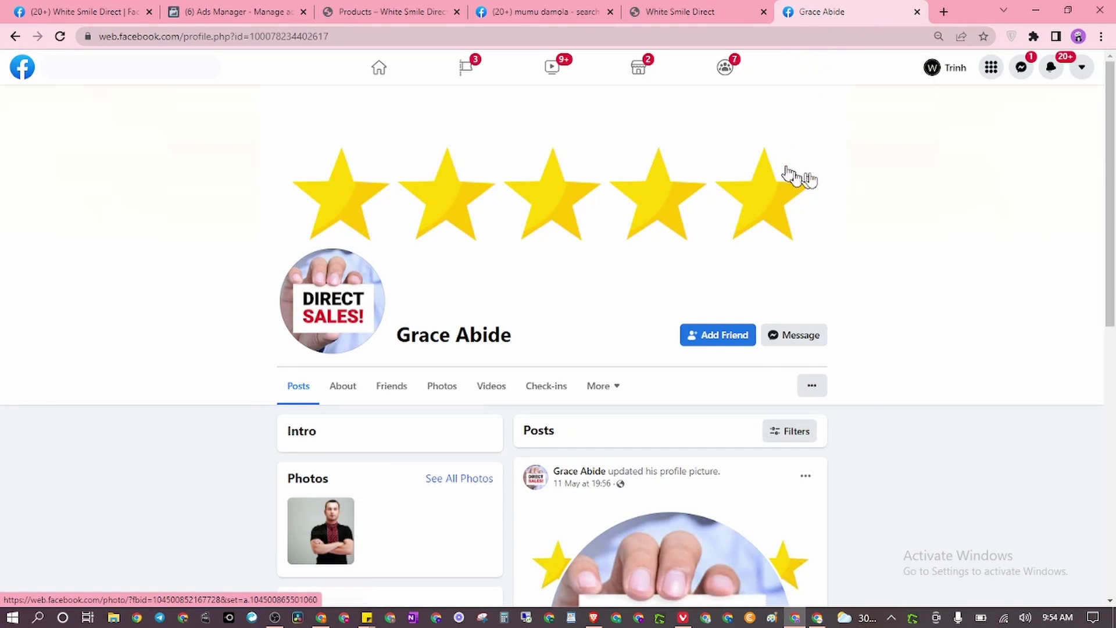
scroll(726, 341, "down", 2)
left_click(727, 204)
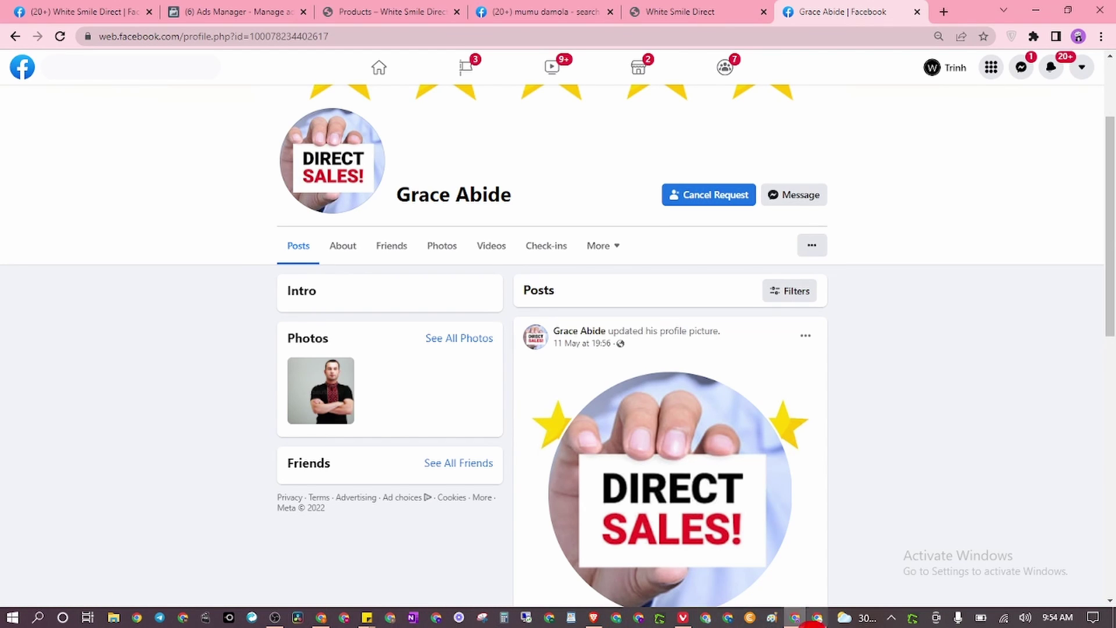
Step: Accept the friend request from the second account's browser window, and return to the page admin's browser
left_click(321, 617)
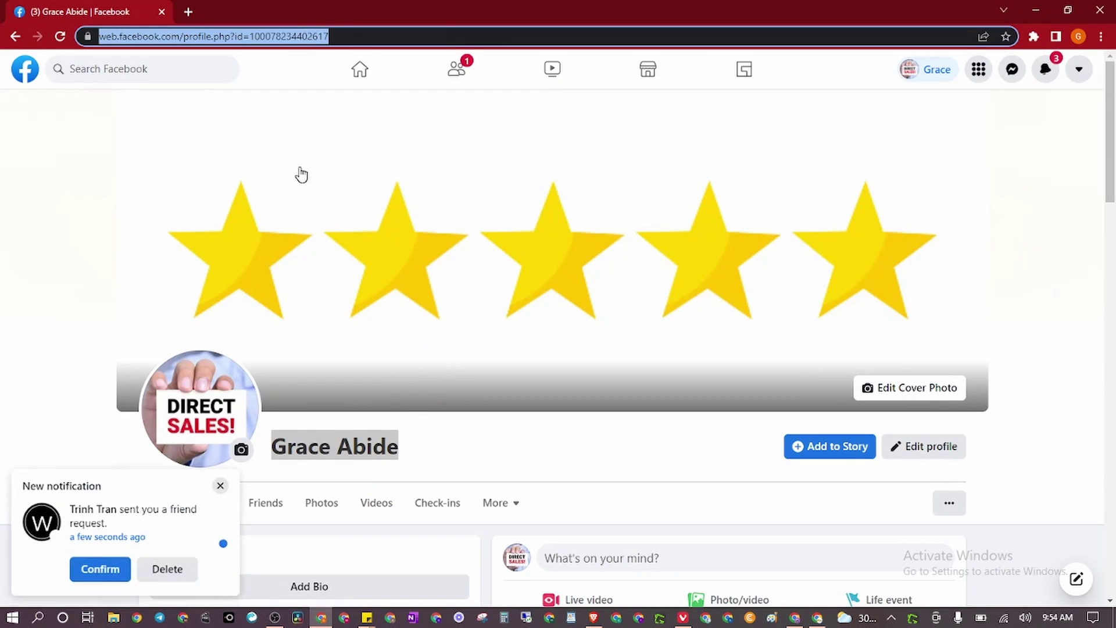
left_click(99, 567)
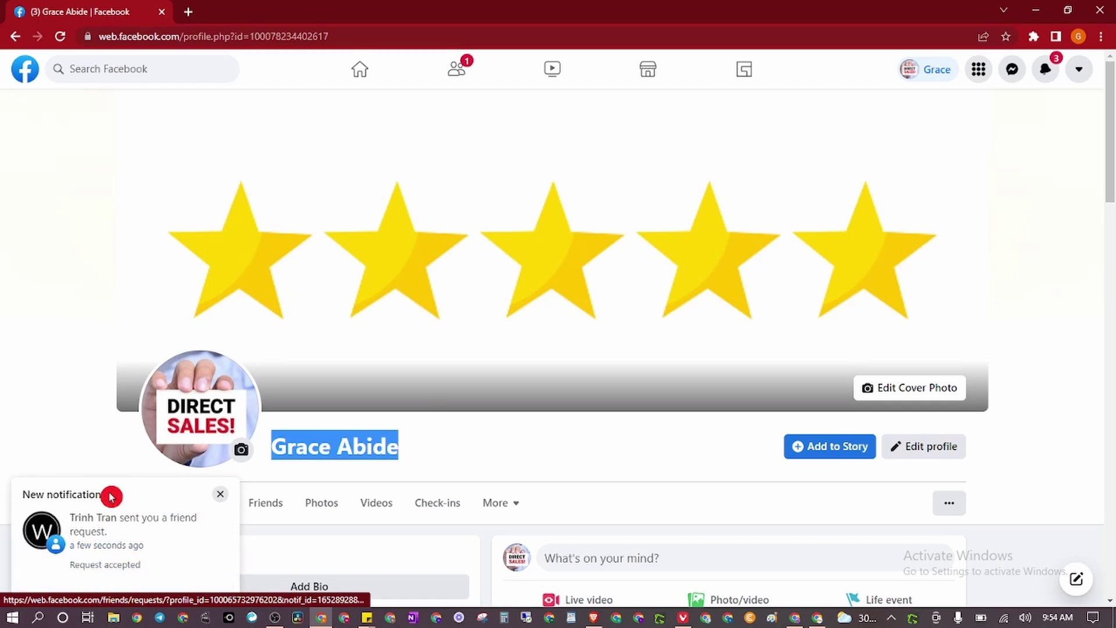
left_click(796, 617)
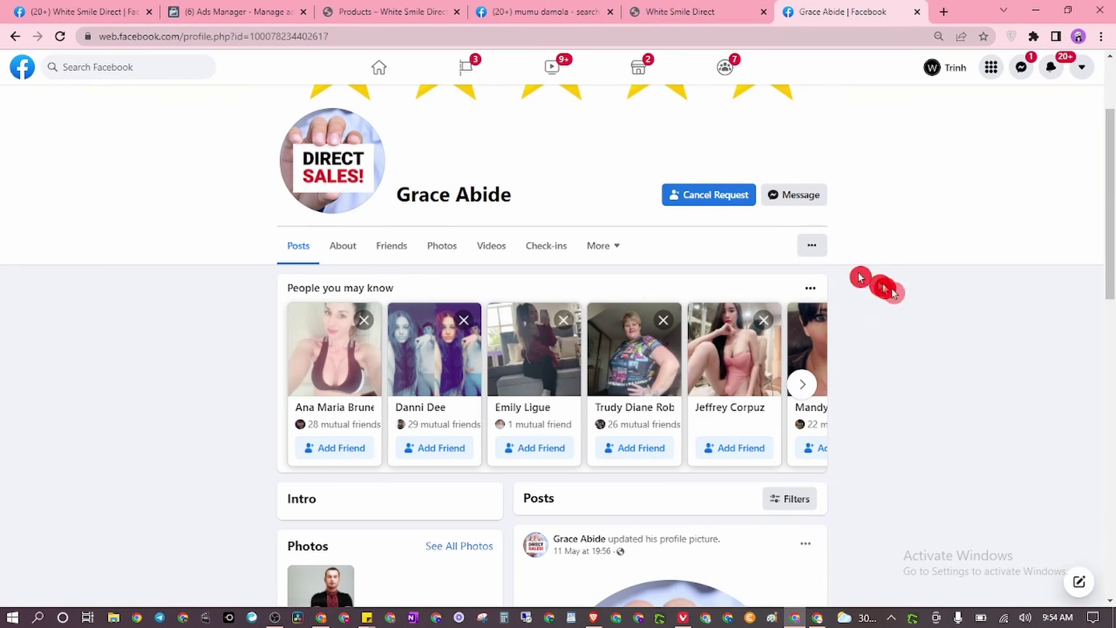
Step: Go back to the White Smile Direct Page roles settings and reload them
scroll(895, 250, "up", 3)
left_click(518, 7)
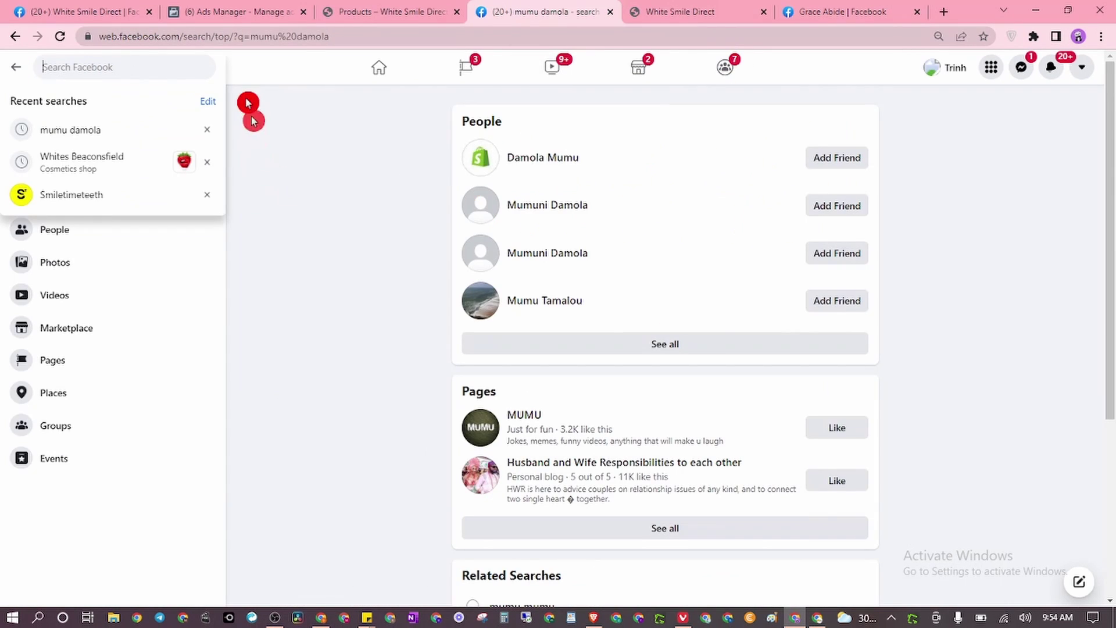
left_click(225, 12)
left_click(58, 6)
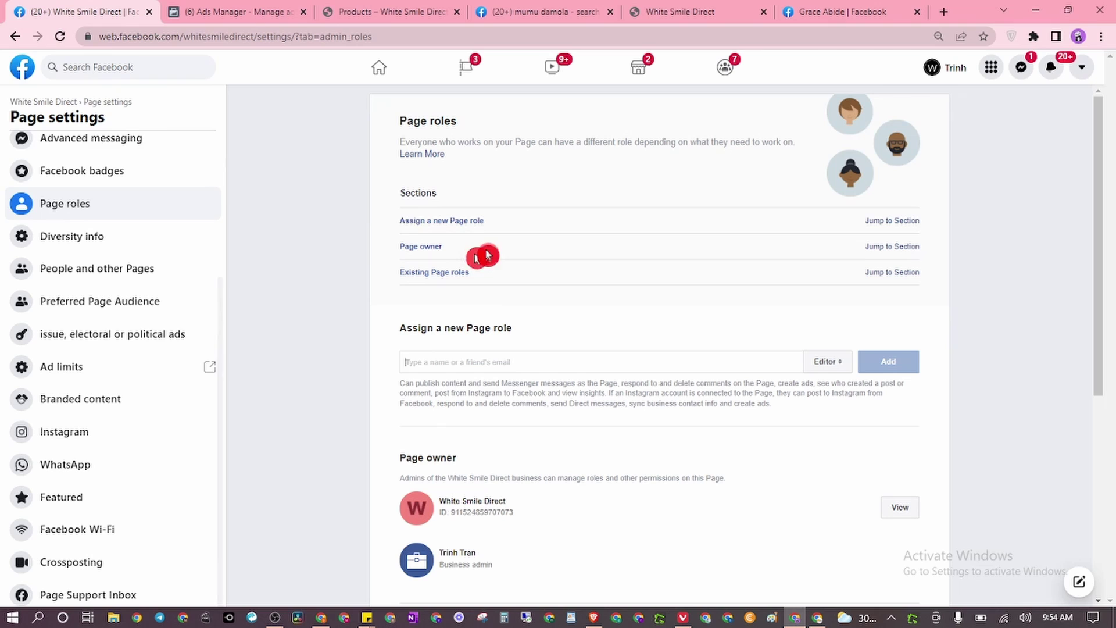
left_click(60, 36)
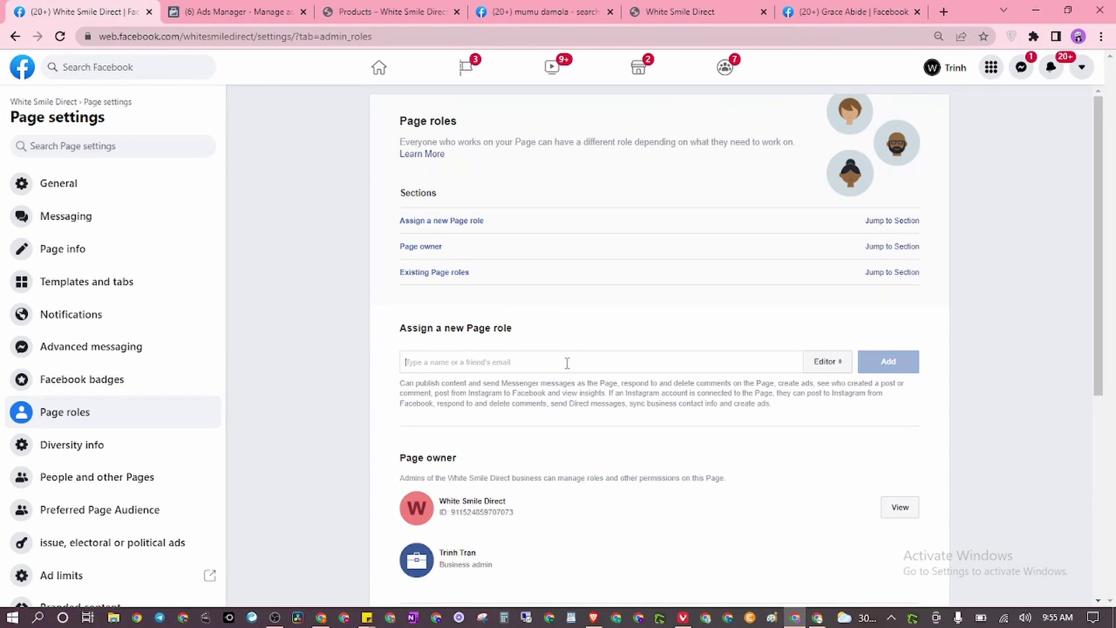
Step: Copy the new friend's name from their profile and choose that person for the new Page role
key("ctrl+Tab")
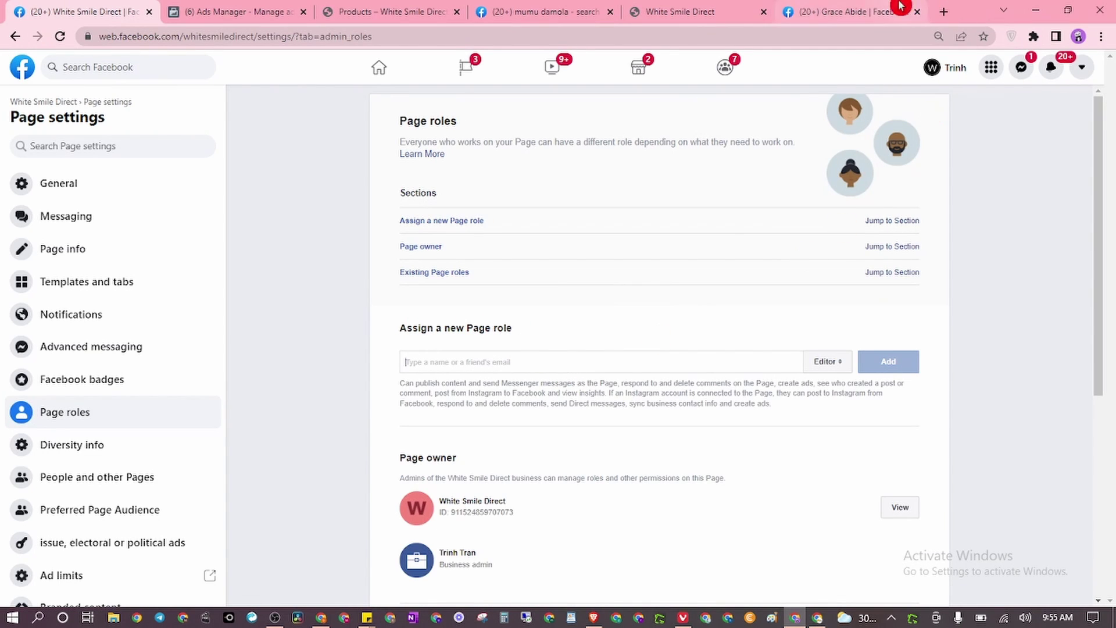
left_click_drag(511, 338, 402, 337)
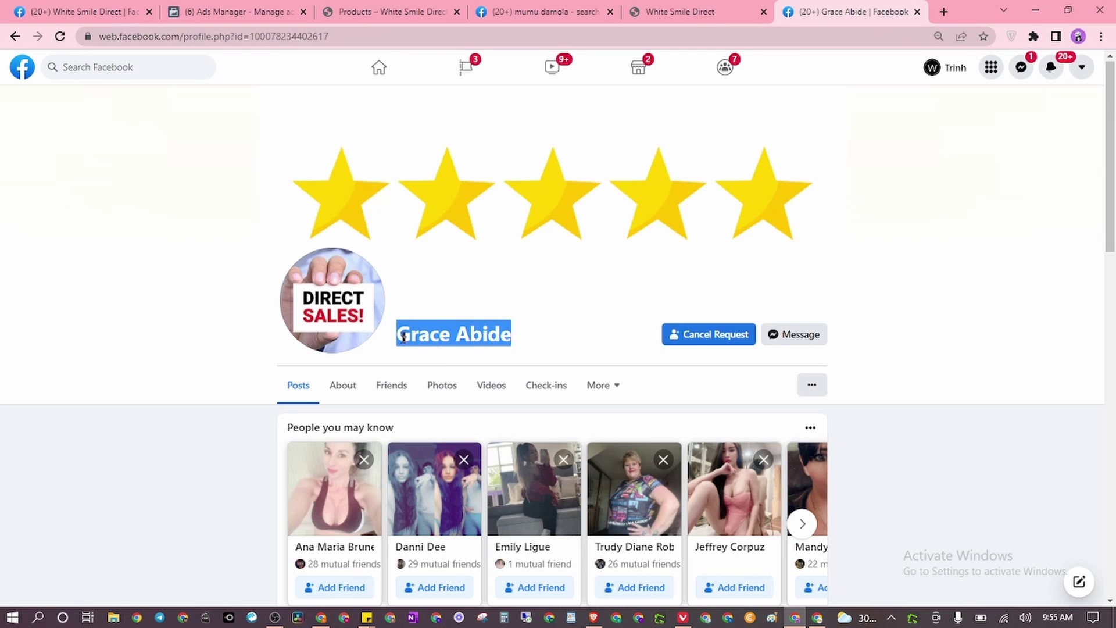
key("ctrl+c")
key("ctrl+Tab")
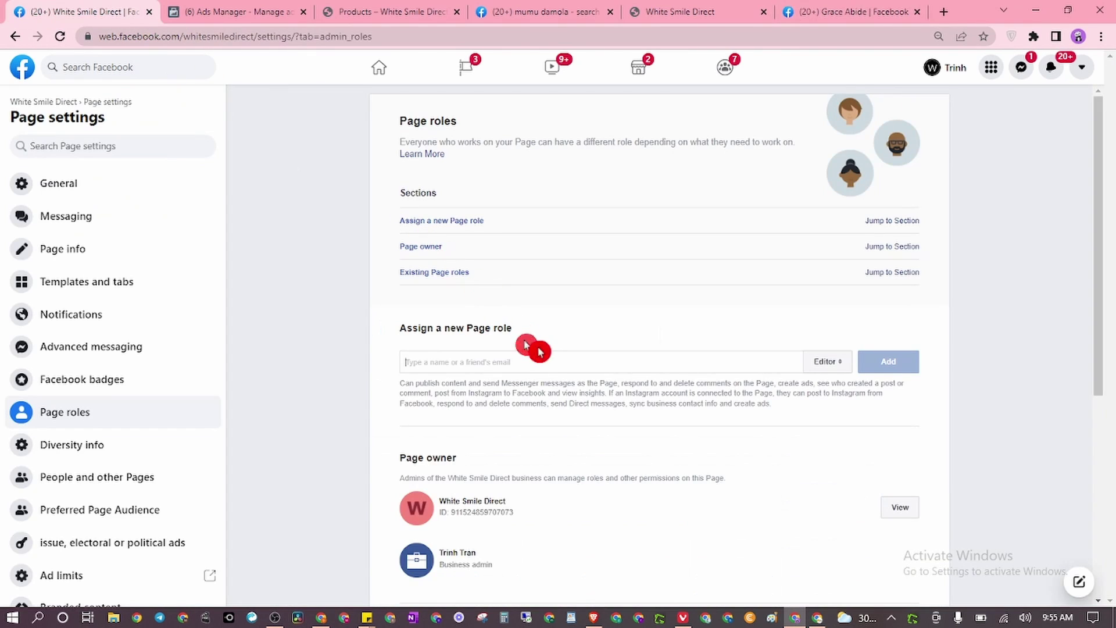
left_click(539, 361)
key("ctrl+v")
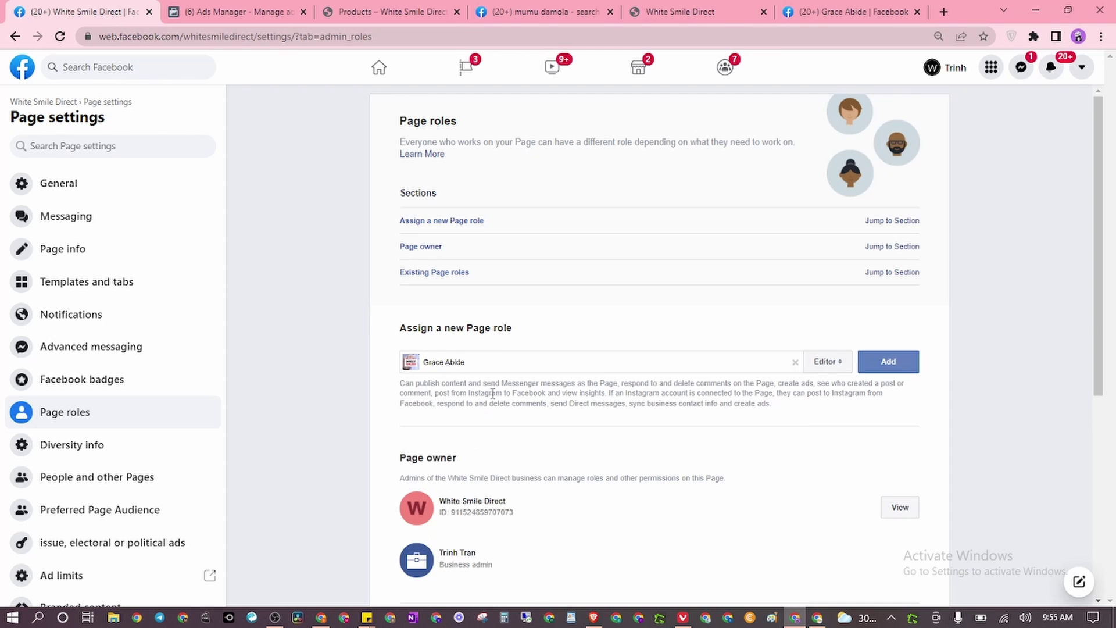
left_click(493, 394)
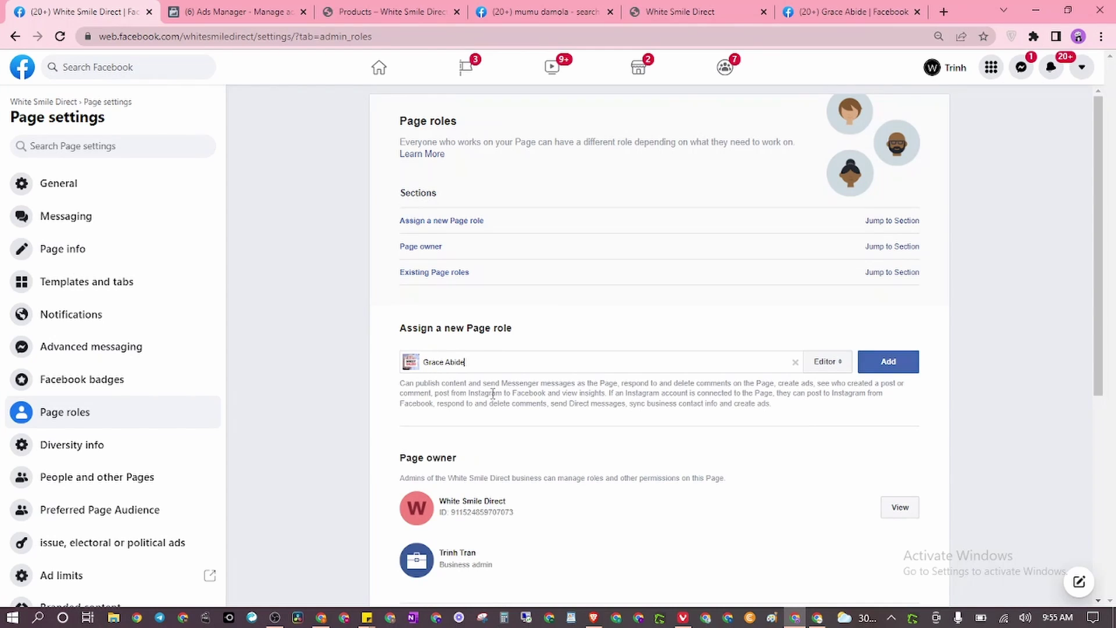
Step: Look through the available roles, set the new friend's role to Editor and submit the assignment
left_click(835, 366)
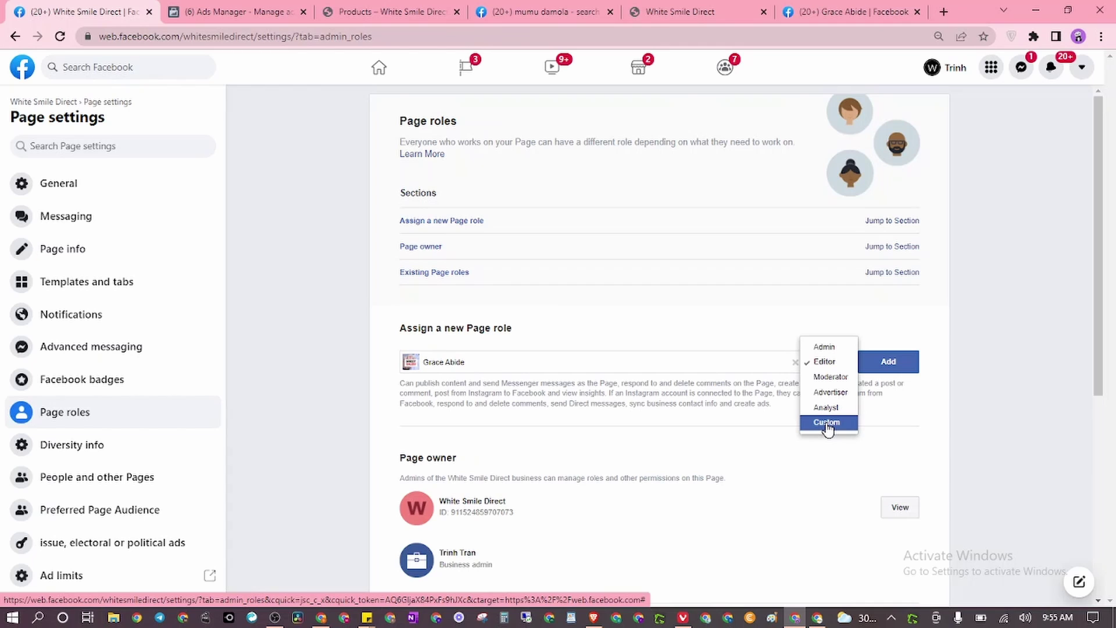
left_click(835, 394)
left_click(828, 364)
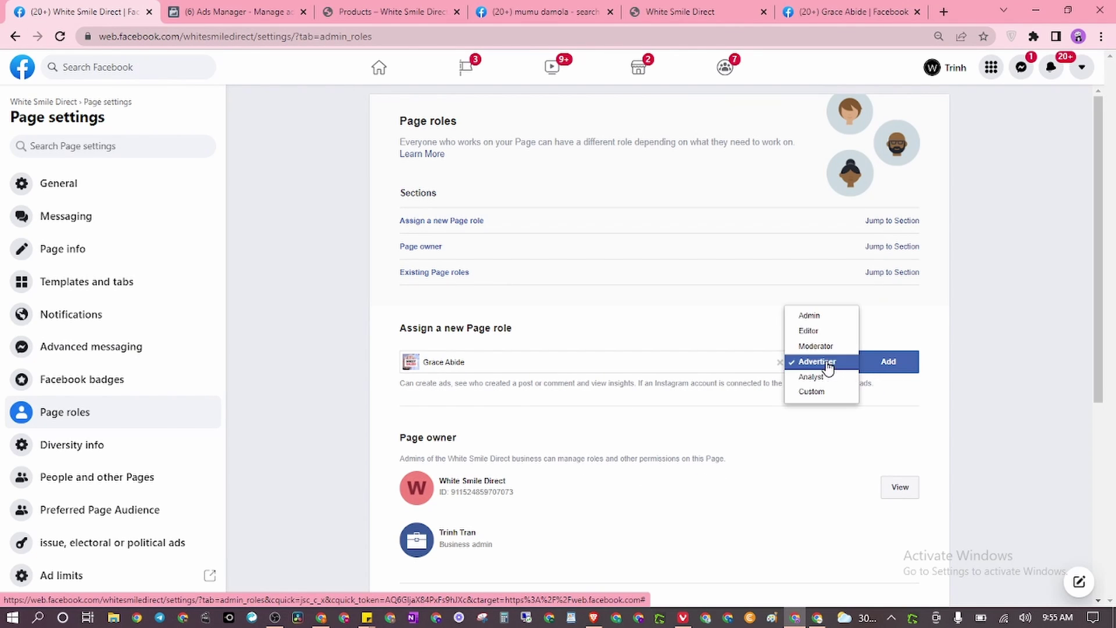
left_click(813, 330)
left_click(886, 361)
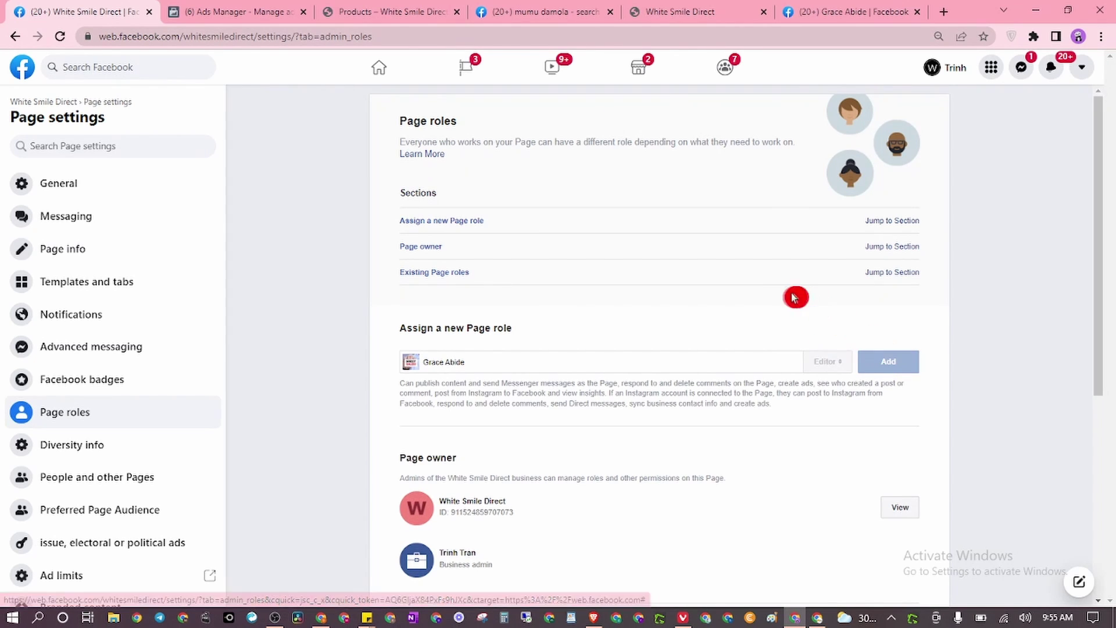
Step: Confirm the role assignment with the admin's saved account password, save the login in the browser and check the existing Page roles
left_click(663, 307)
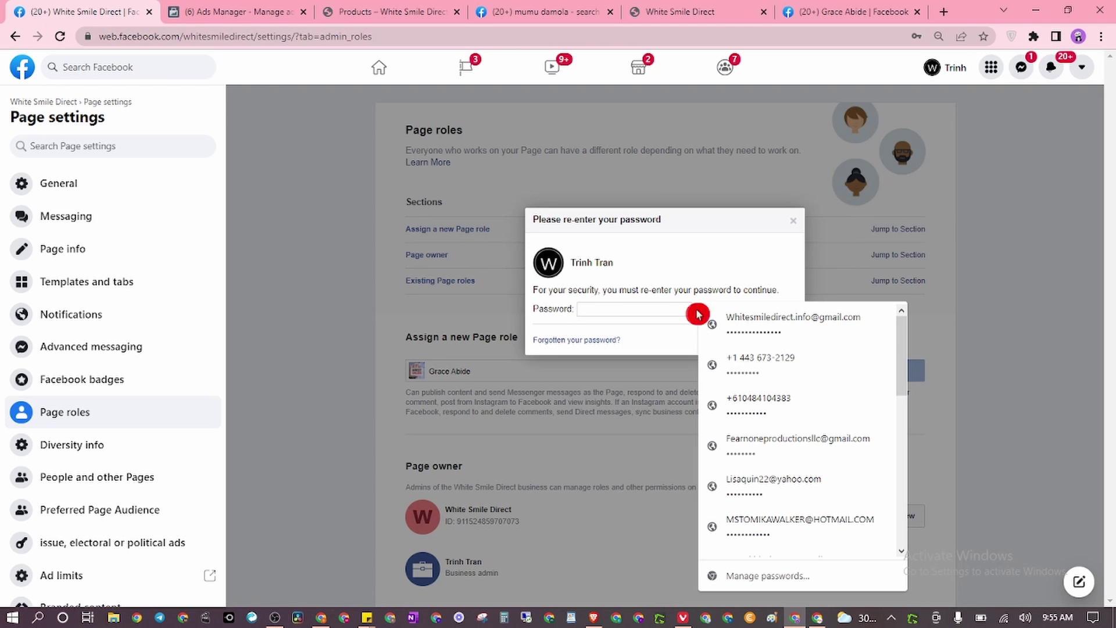
left_click(753, 323)
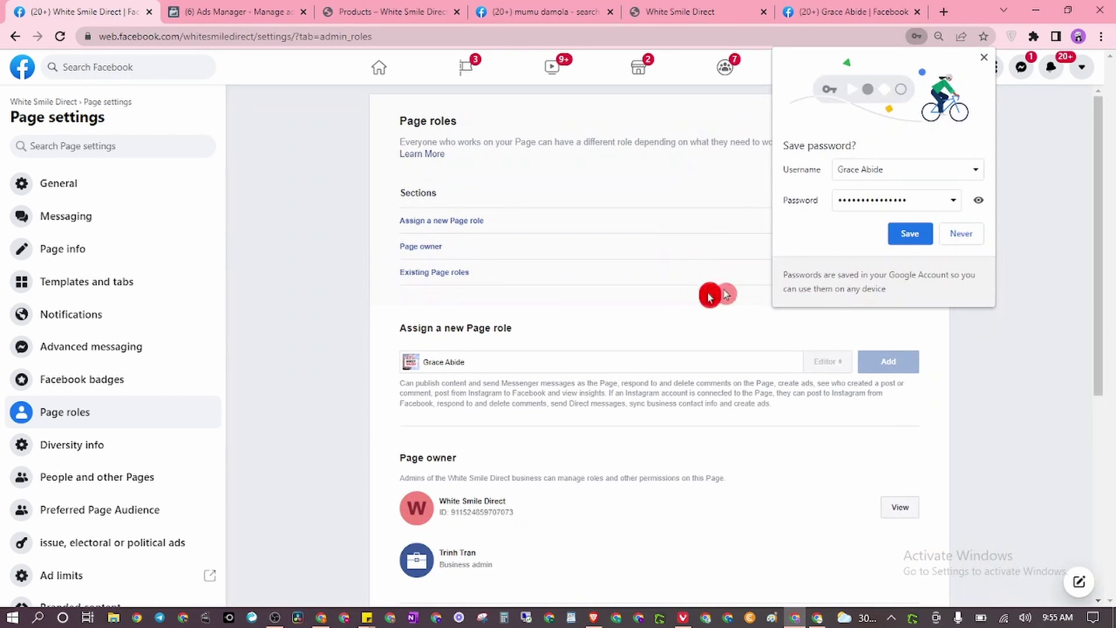
left_click(910, 233)
scroll(651, 342, "down", 8)
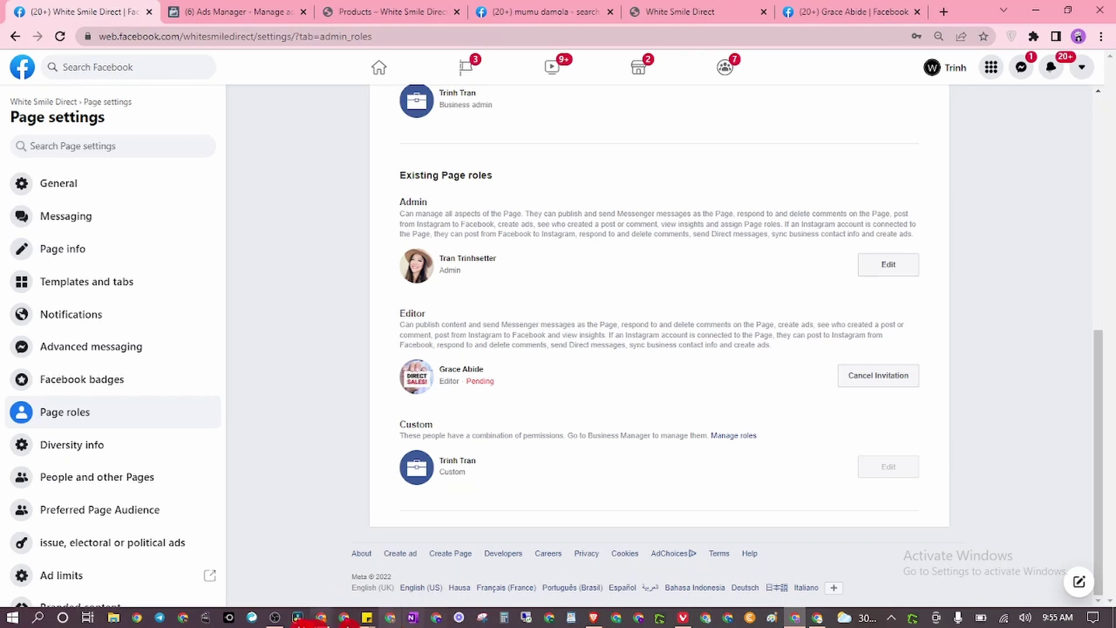
Step: In the second account's browser window, open the Page invitation notification, accept the editor invitation for White Smile Direct and view the Page
left_click(320, 618)
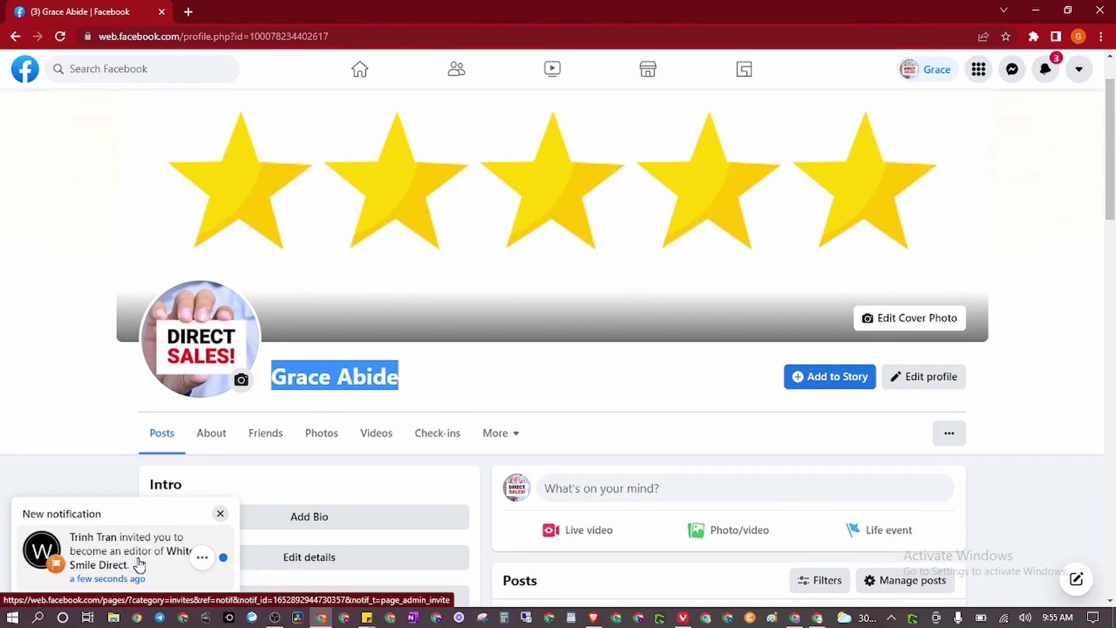
left_click(139, 563)
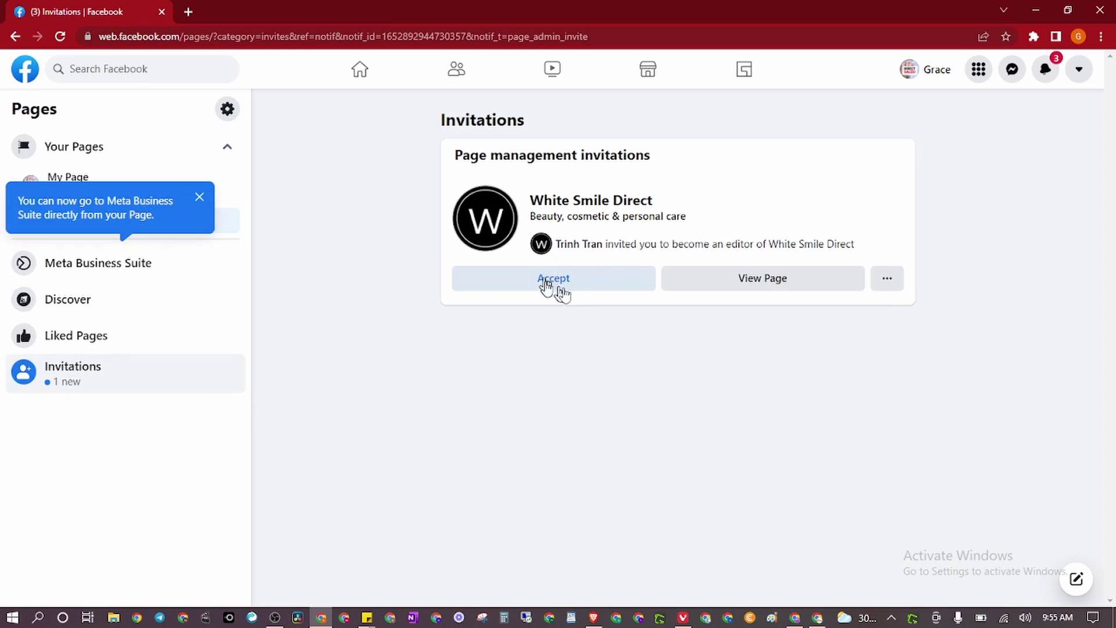
left_click(577, 287)
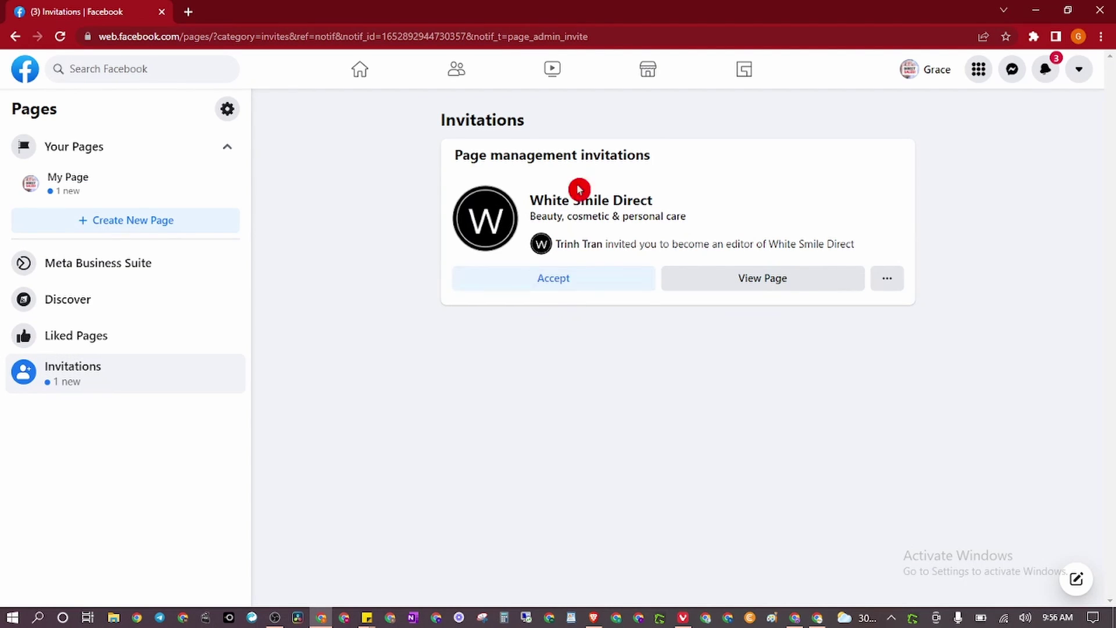
left_click(575, 280)
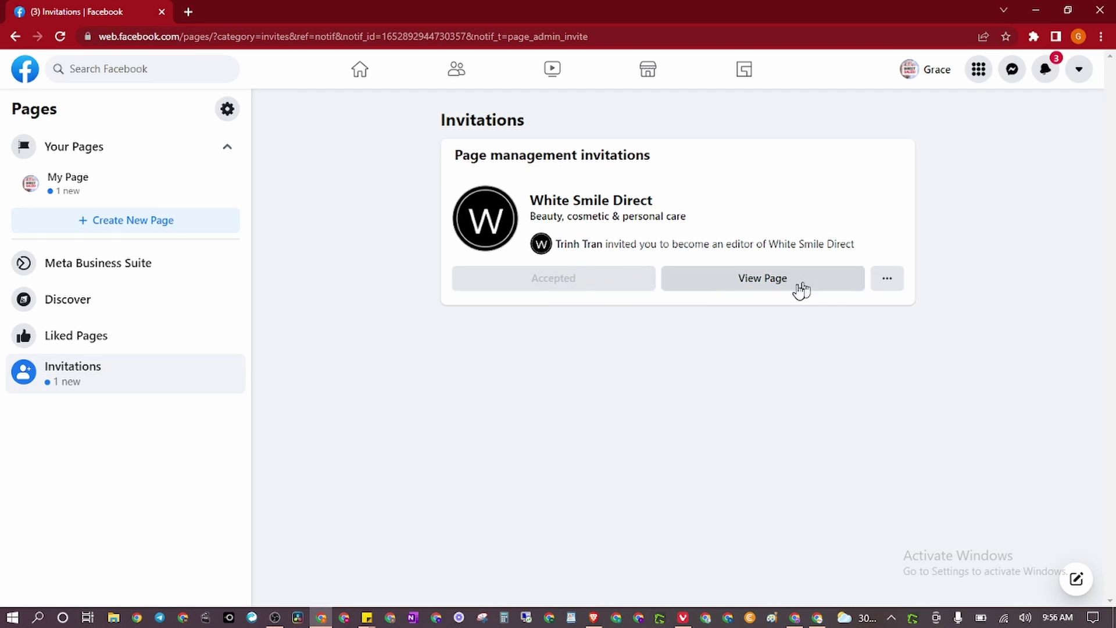
left_click(779, 284)
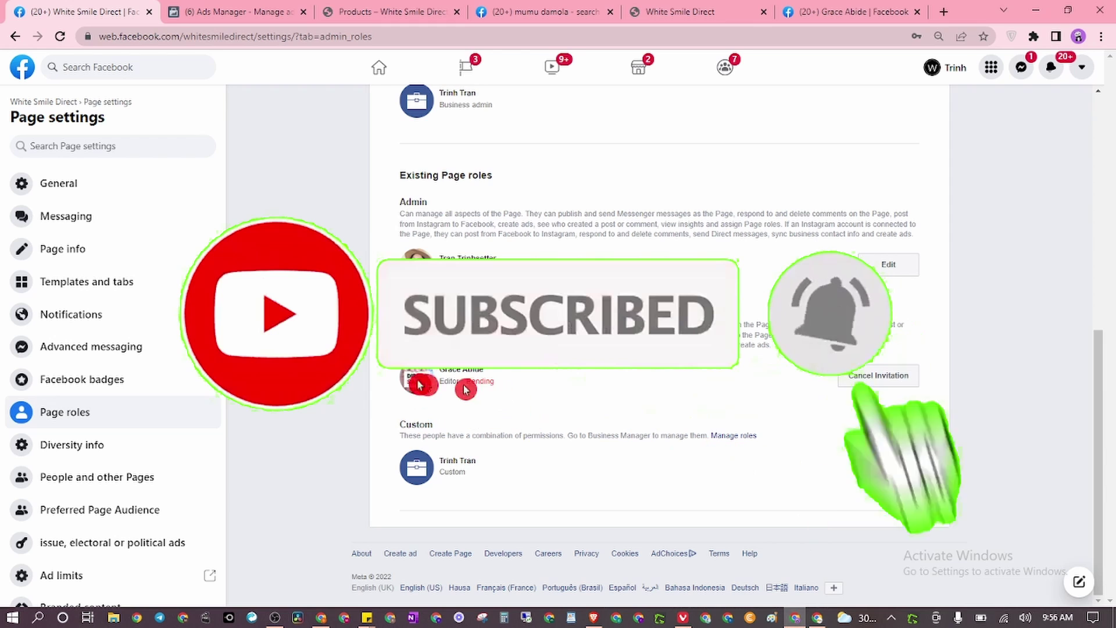
Step: Reload the Page roles settings in the page admin's browser and check the new editor's entry under the existing Page roles
left_click(93, 21)
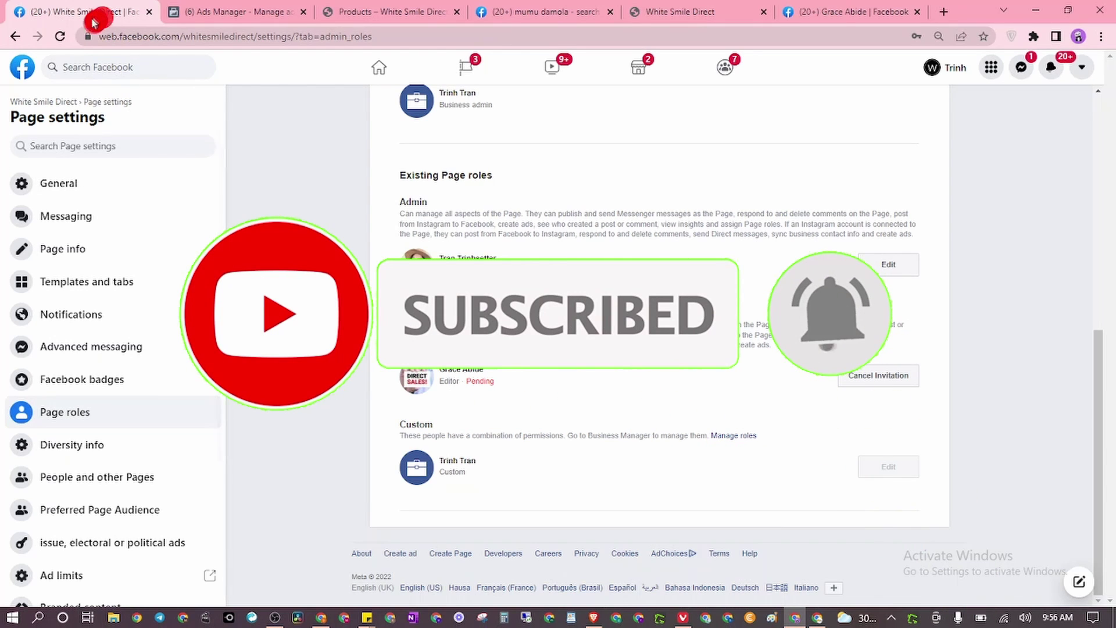
left_click(60, 37)
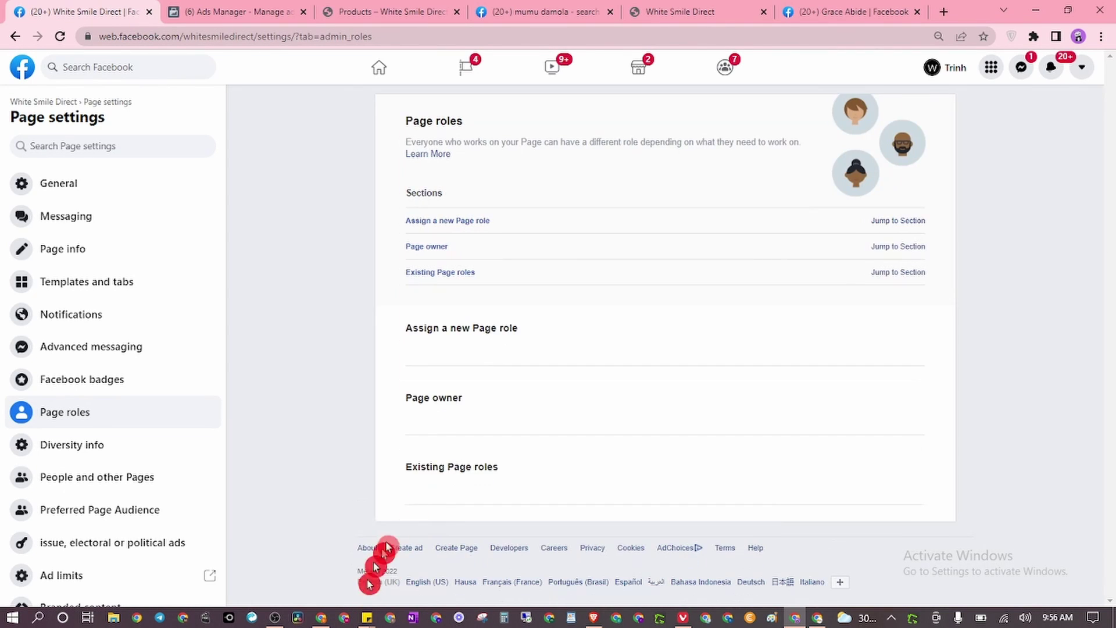
scroll(458, 372, "down", 3)
scroll(542, 438, "down", 5)
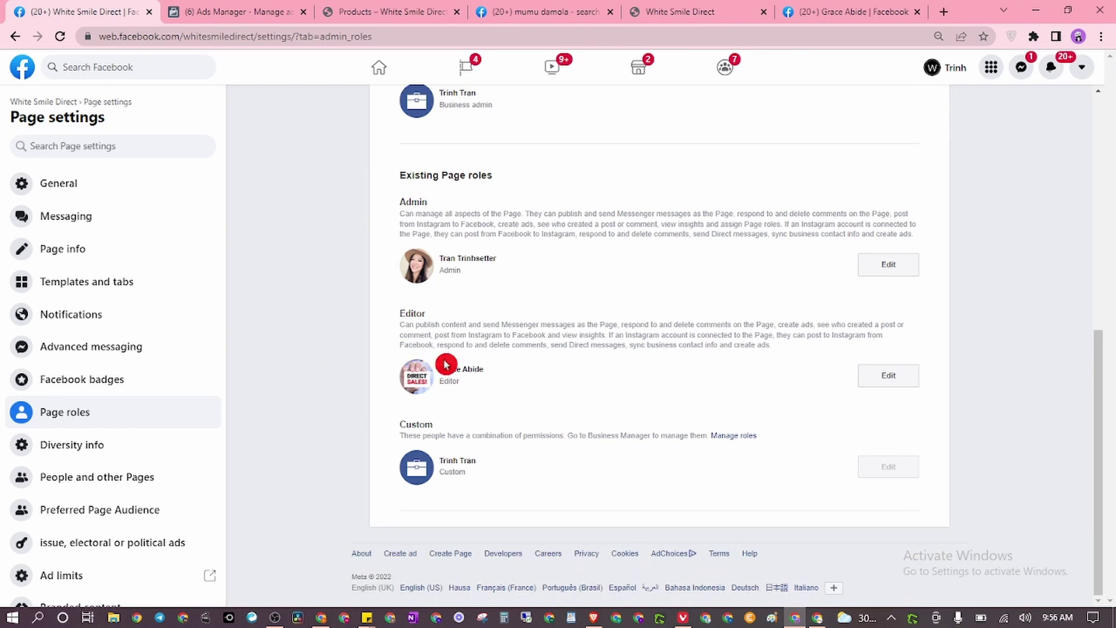
scroll(459, 386, "up", 1)
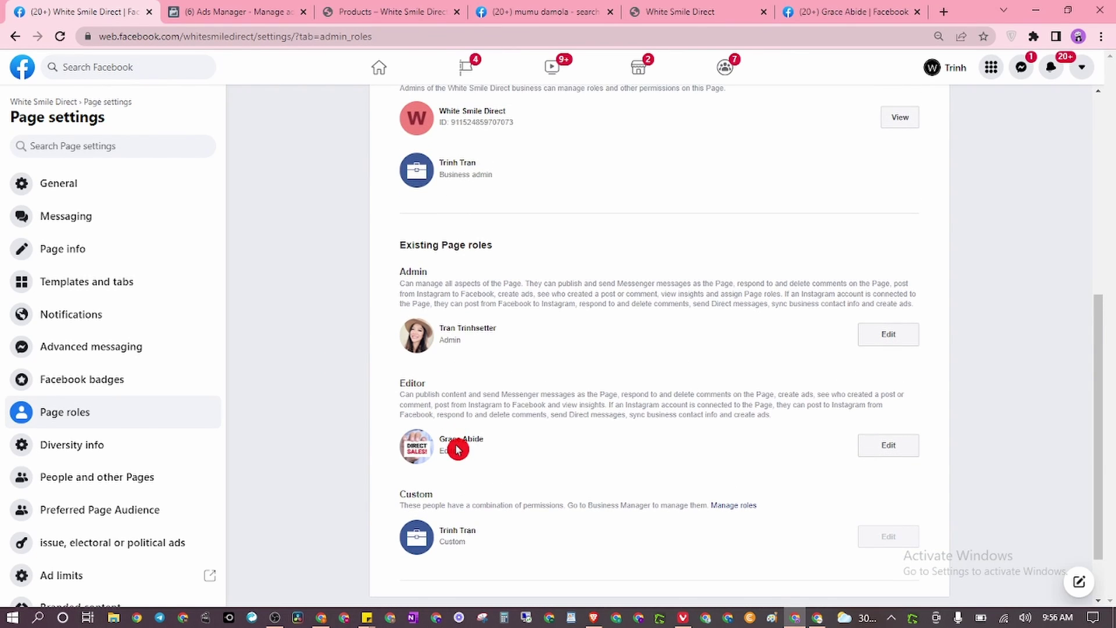
scroll(459, 447, "up", 3)
scroll(481, 434, "up", 5)
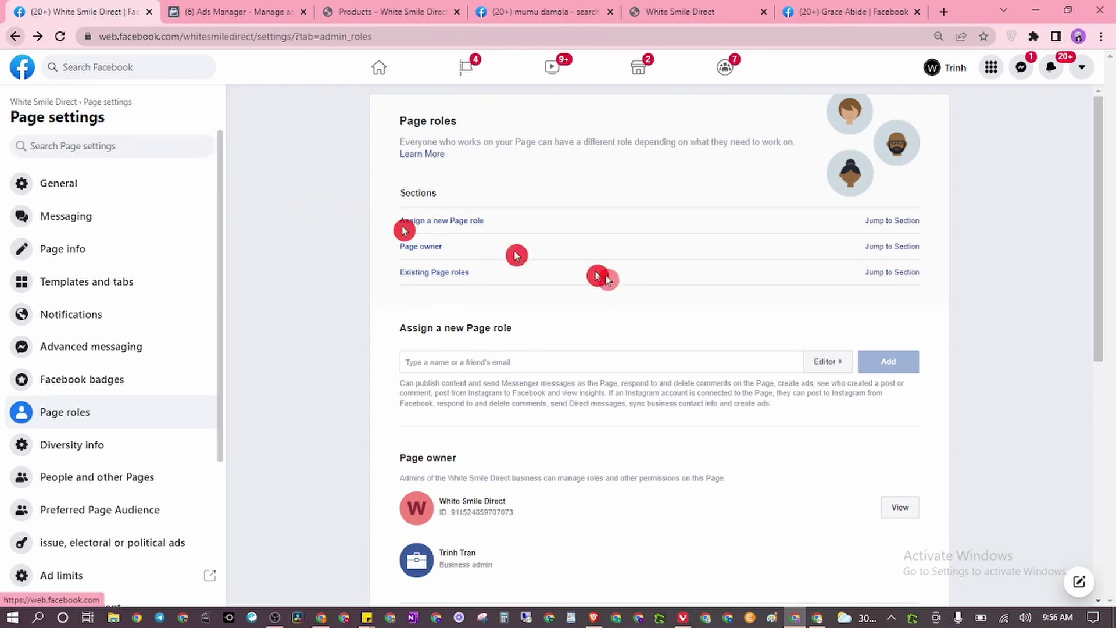
Step: Go back from the Page settings to the Facebook home feed and open the White Smile Direct Page
left_click(14, 37)
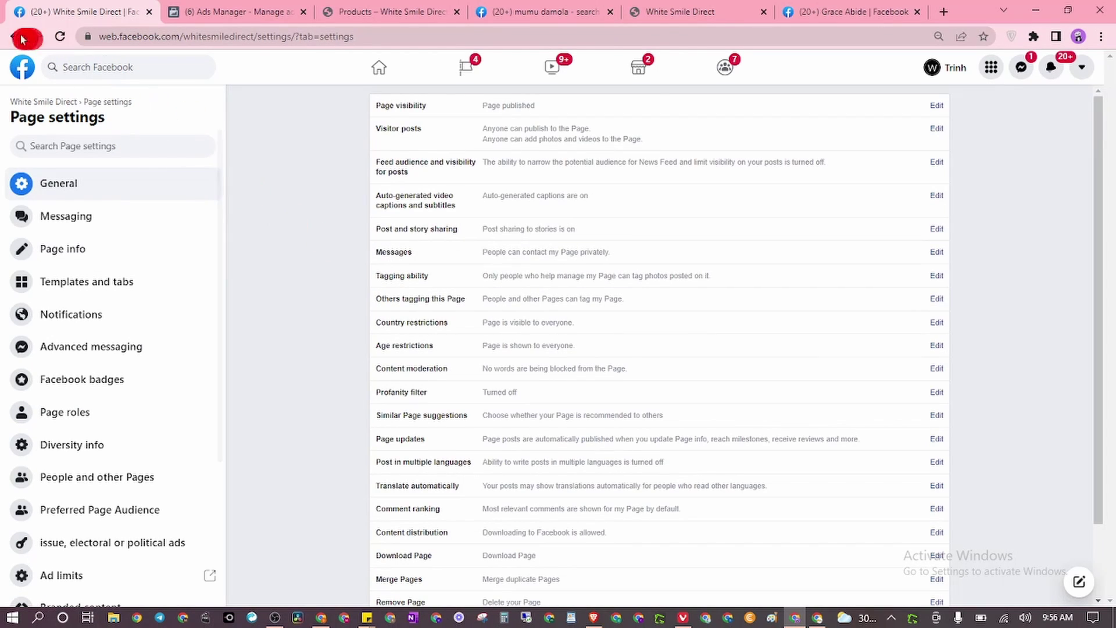
left_click(14, 37)
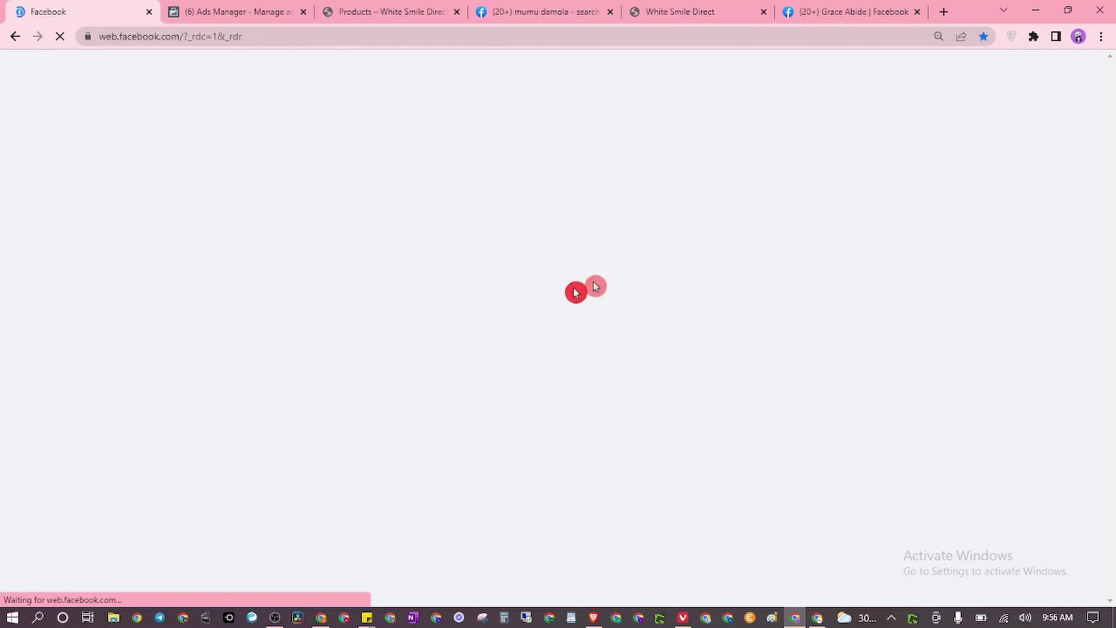
left_click(704, 229)
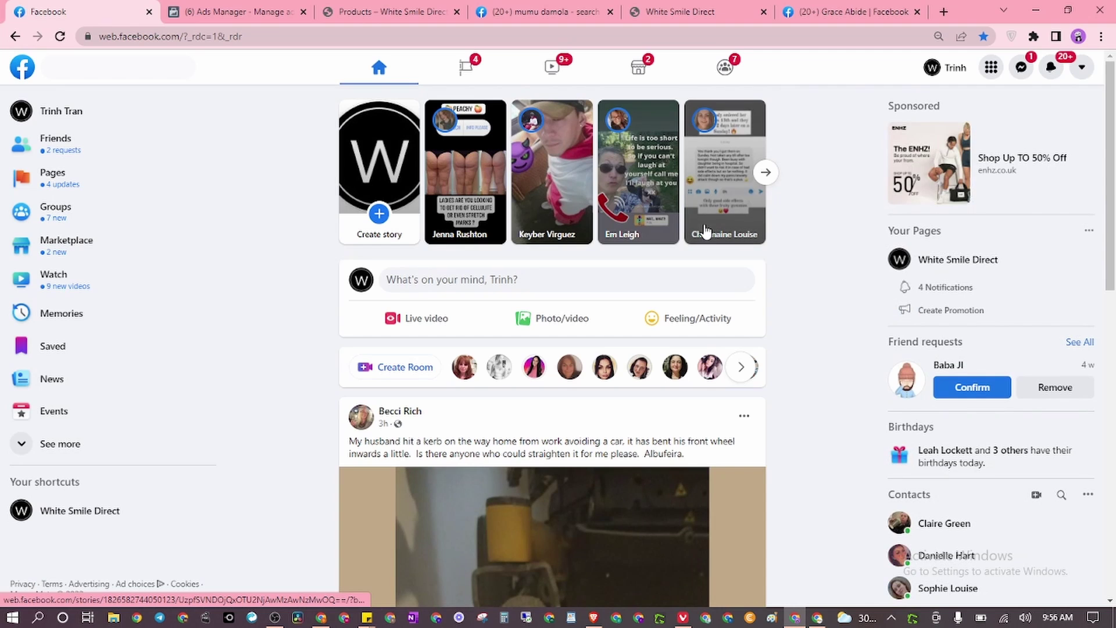
left_click(80, 514)
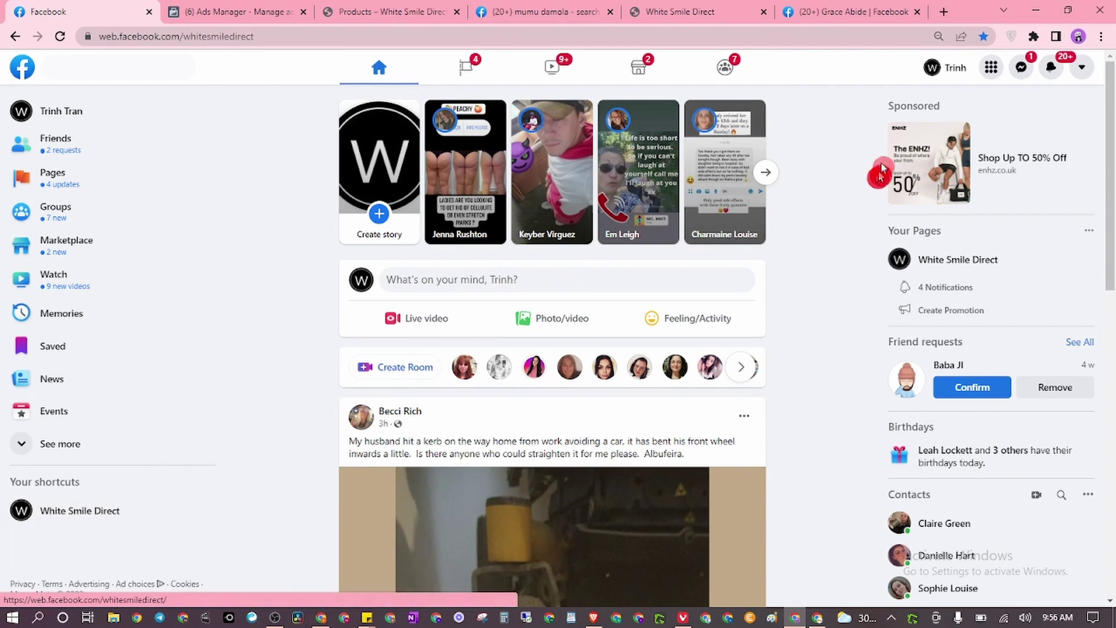